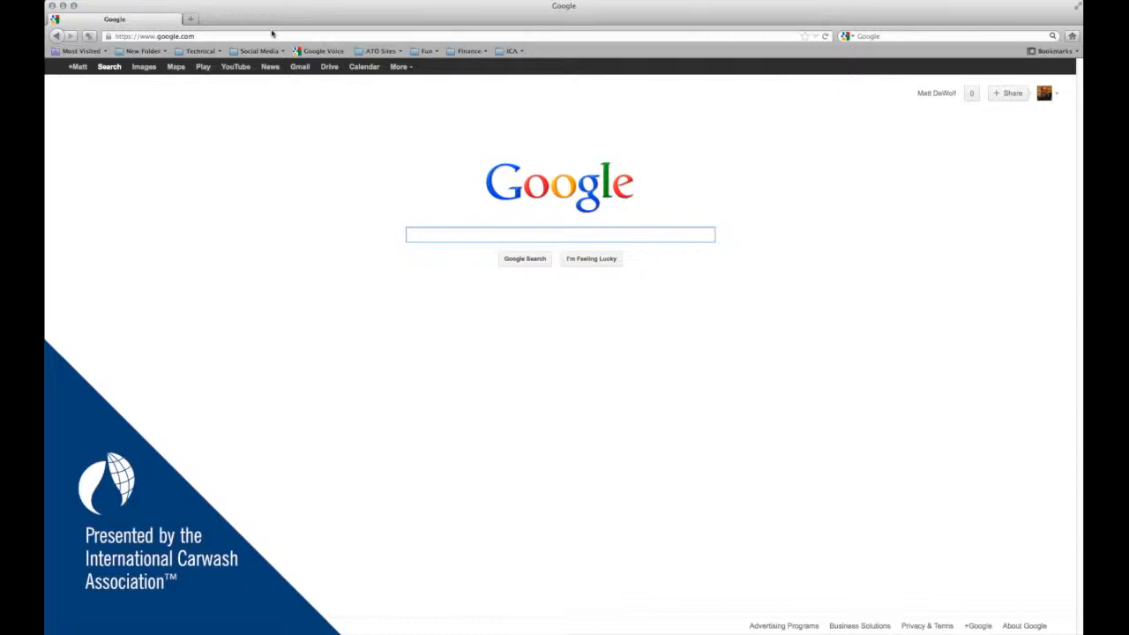
pyautogui.click(220, 36)
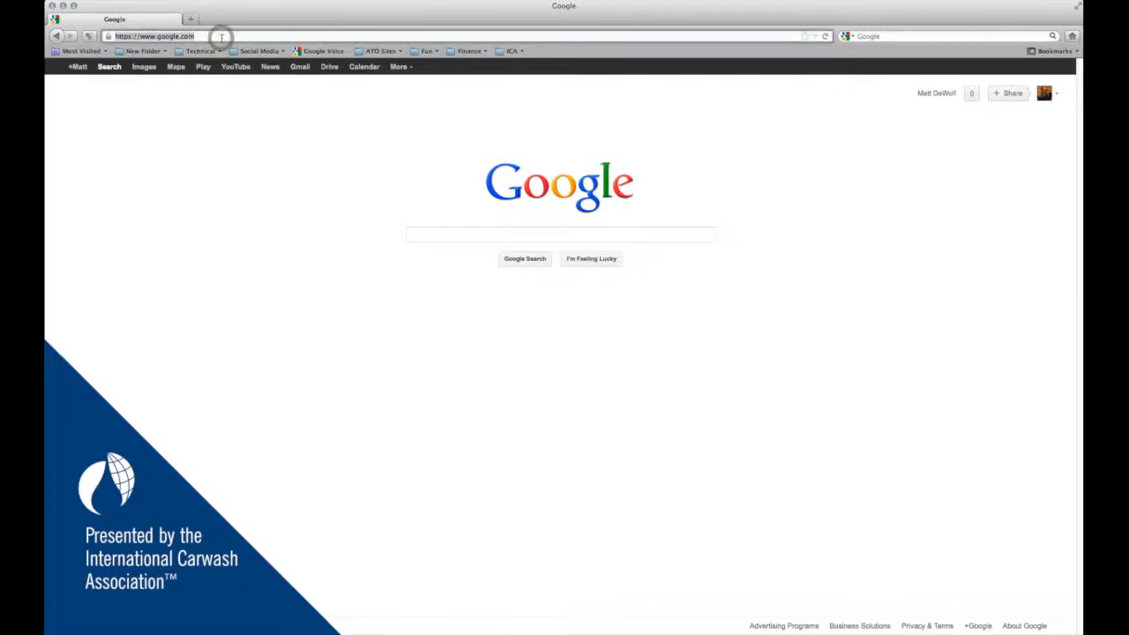
pyautogui.write('www.facebook.com/developers')
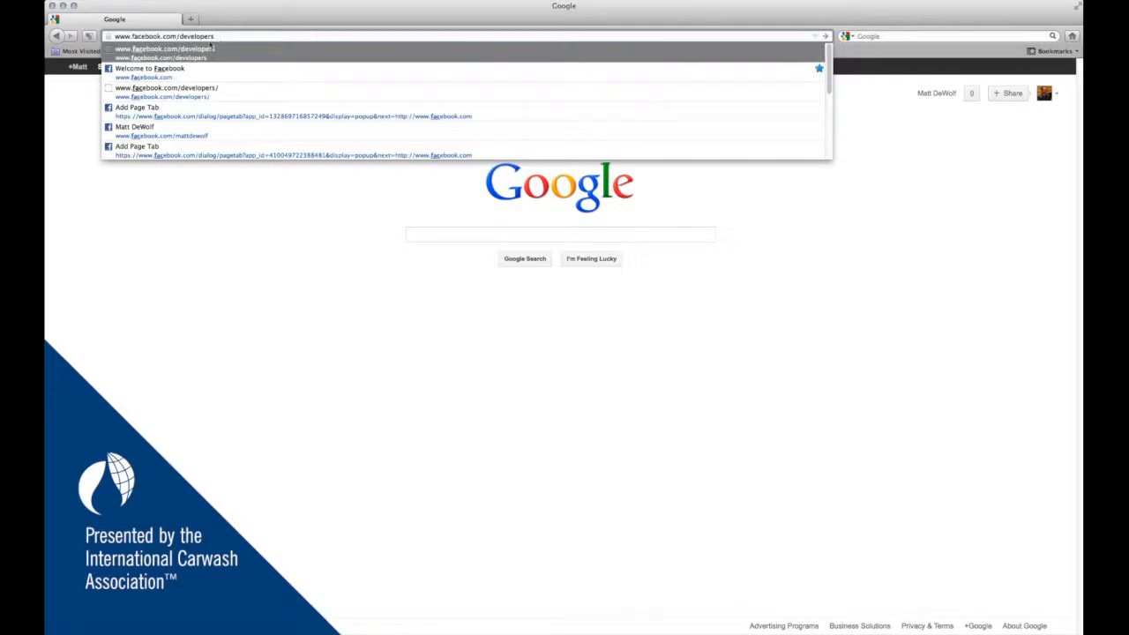
pyautogui.press('Return')
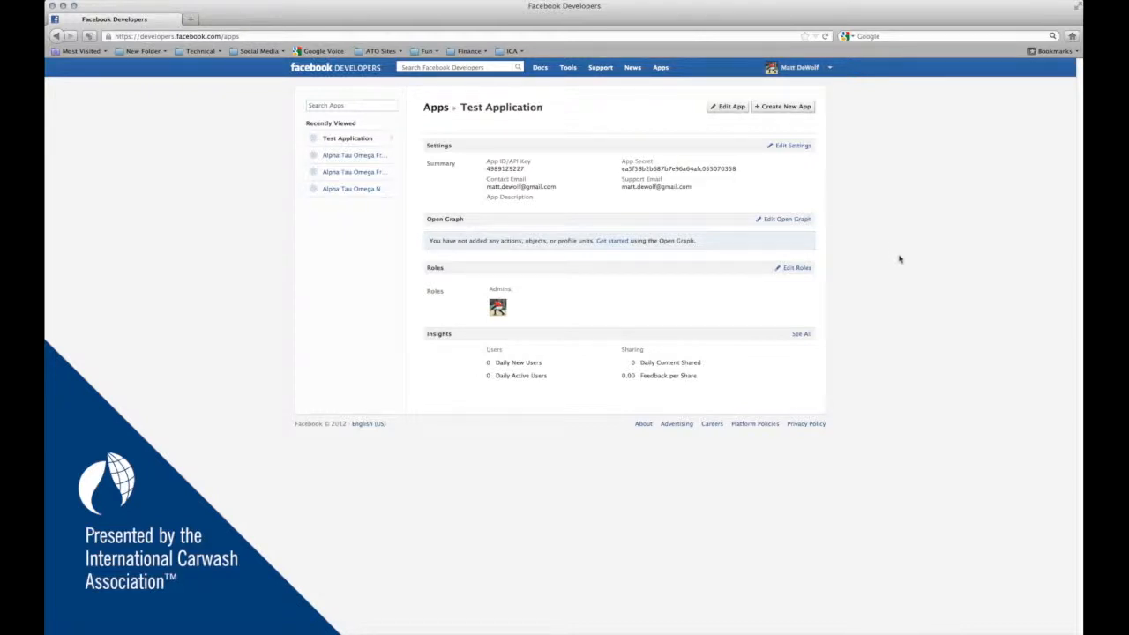
# - Start a new app named 'Matt WaterSavers' with the namespace 'mattwatersavers'
pyautogui.click(792, 106)
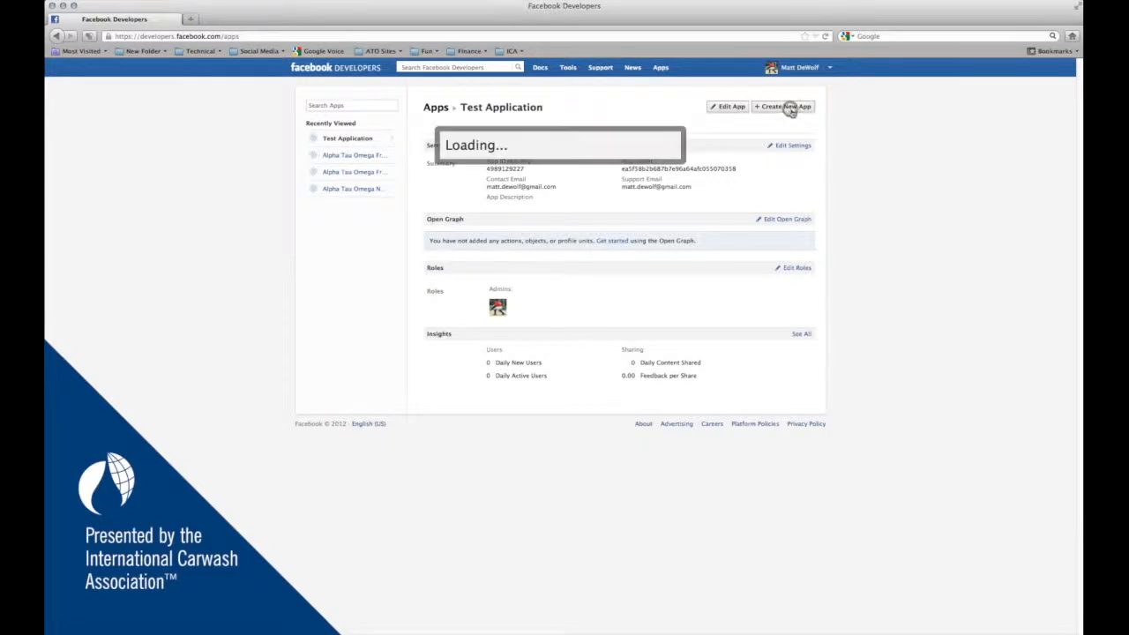
pyautogui.click(520, 165)
pyautogui.write('Matt Wa')
pyautogui.press('BackSpace')
pyautogui.press('BackSpace')
pyautogui.press('BackSpace')
pyautogui.press('BackSpace')
pyautogui.press('BackSpace')
pyautogui.press('BackSpace')
pyautogui.press('BackSpace')
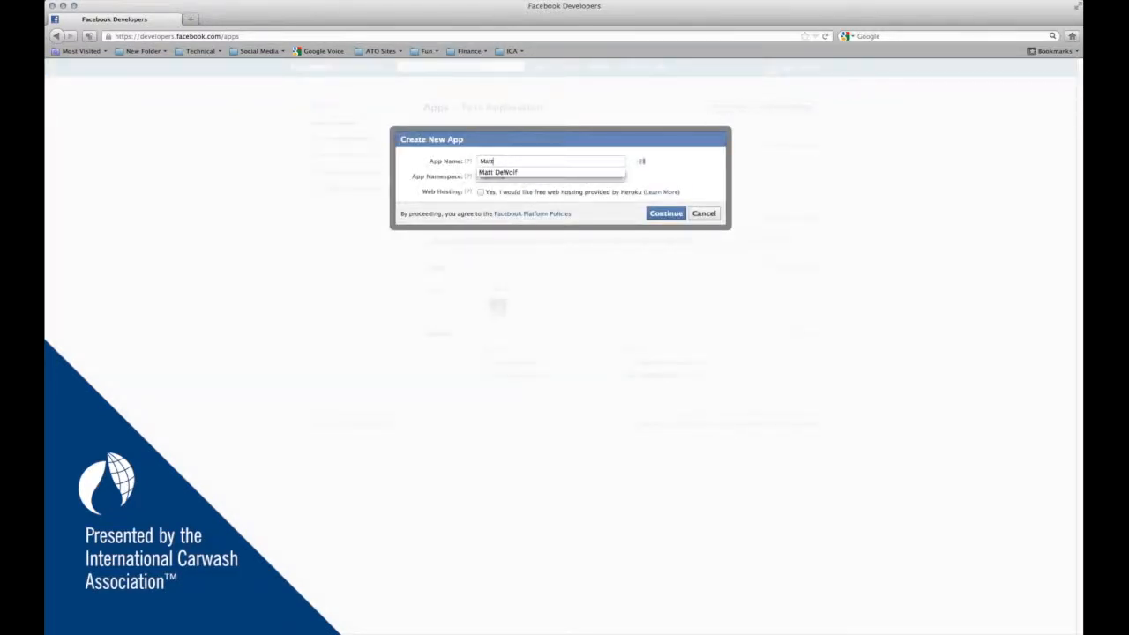
pyautogui.write('Matt WaterSaber')
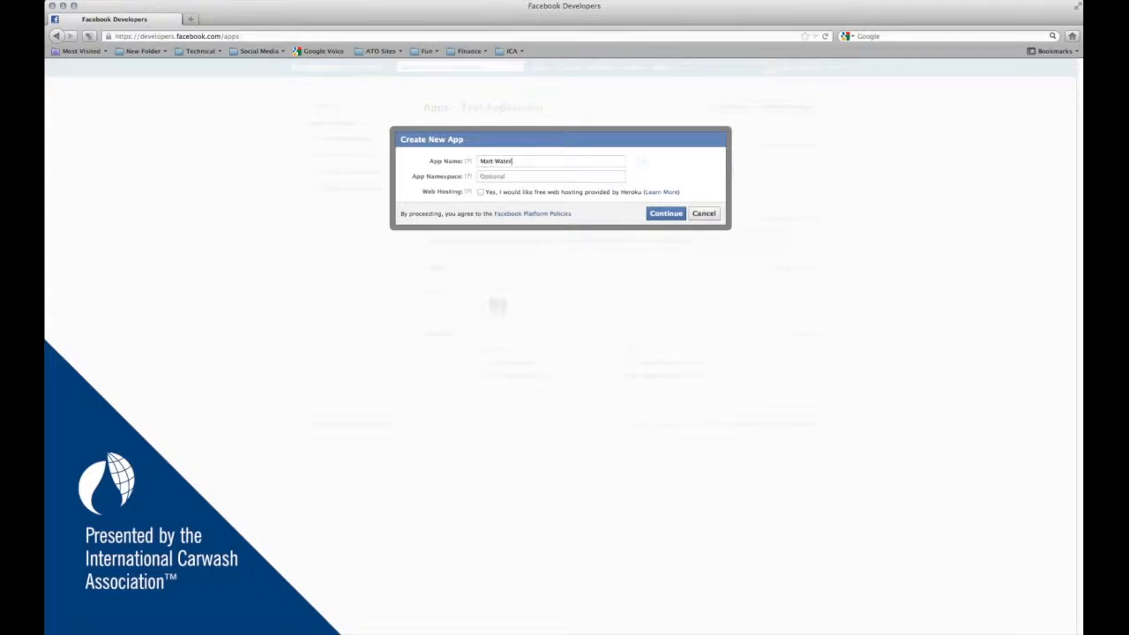
pyautogui.press('BackSpace')
pyautogui.press('BackSpace')
pyautogui.press('BackSpace')
pyautogui.write('vers')
pyautogui.press('Tab')
pyautogui.write('mattwatersavers')
# - Continue and answer the security check with the captcha words to create the app
pyautogui.click(656, 217)
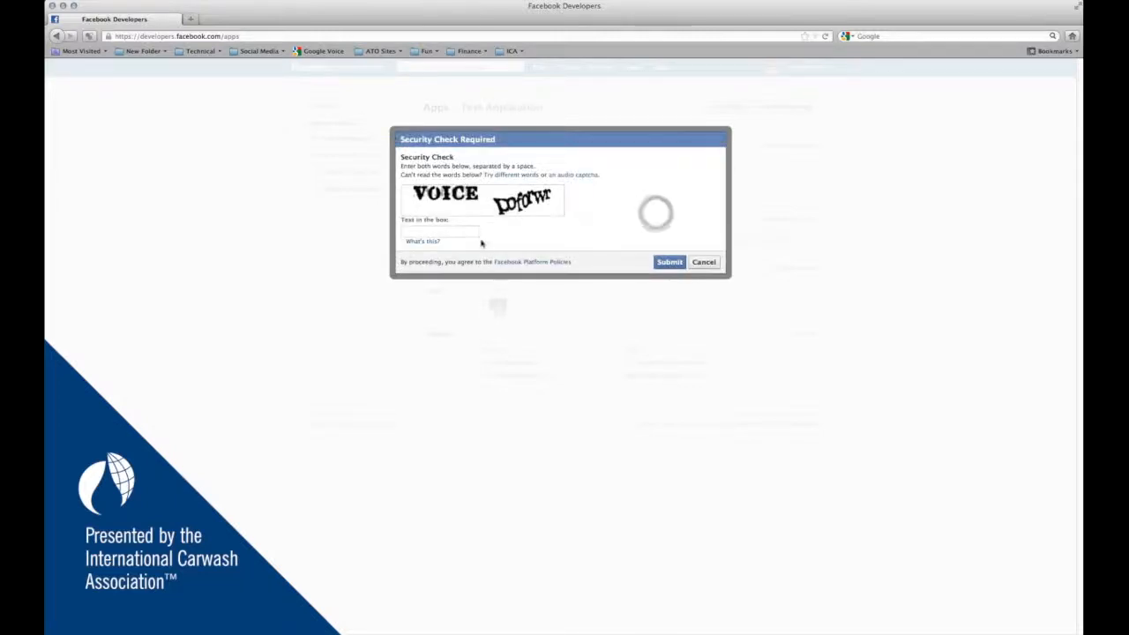
pyautogui.write('voice poforwr')
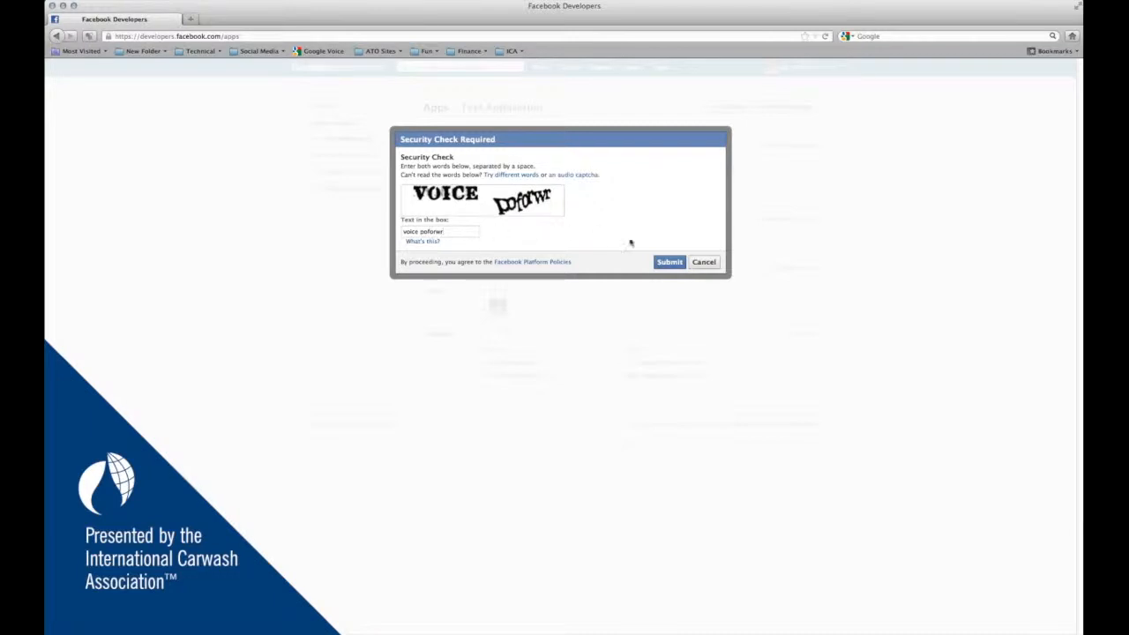
pyautogui.click(667, 262)
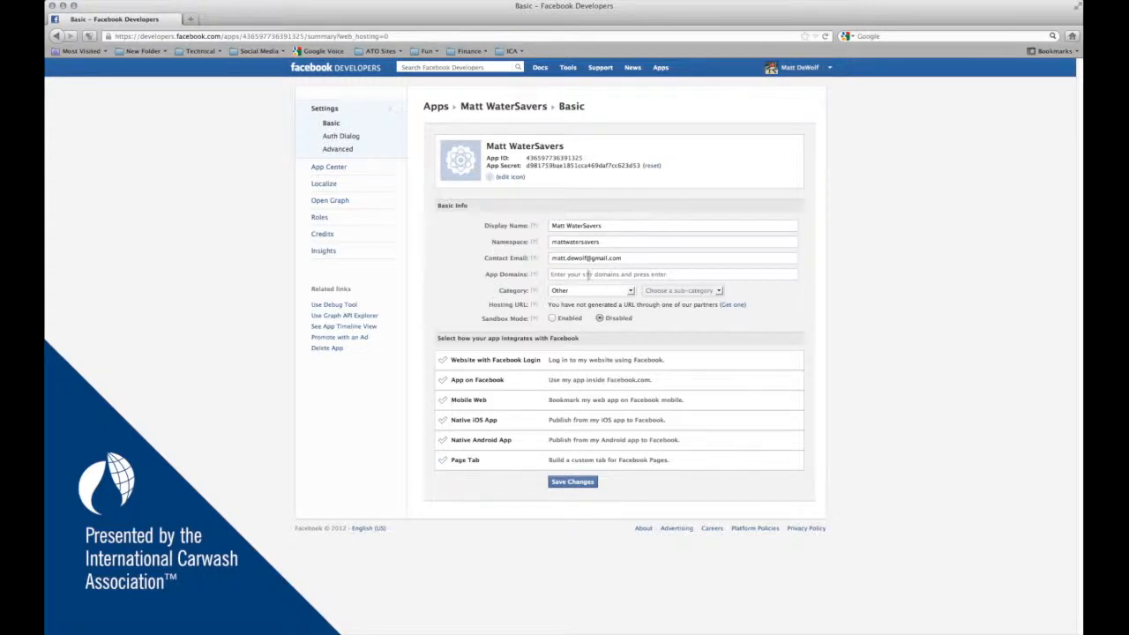
# - Add washwithwatersavers.com as the app domain and enable Sandbox Mode
pyautogui.click(584, 274)
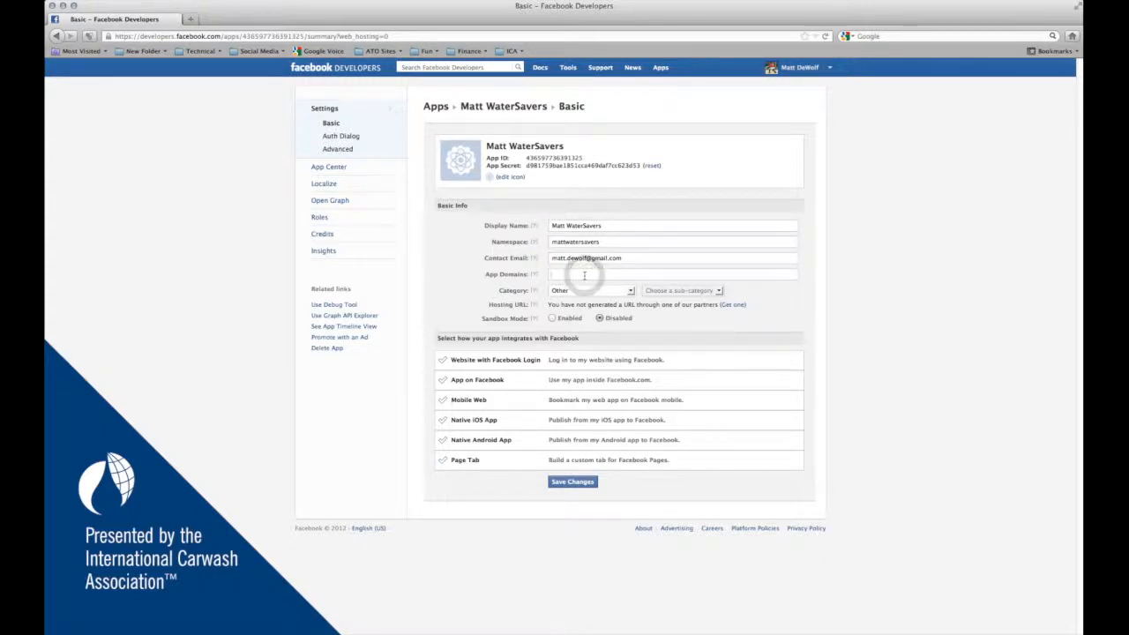
pyautogui.write('washwithwatersavers.com')
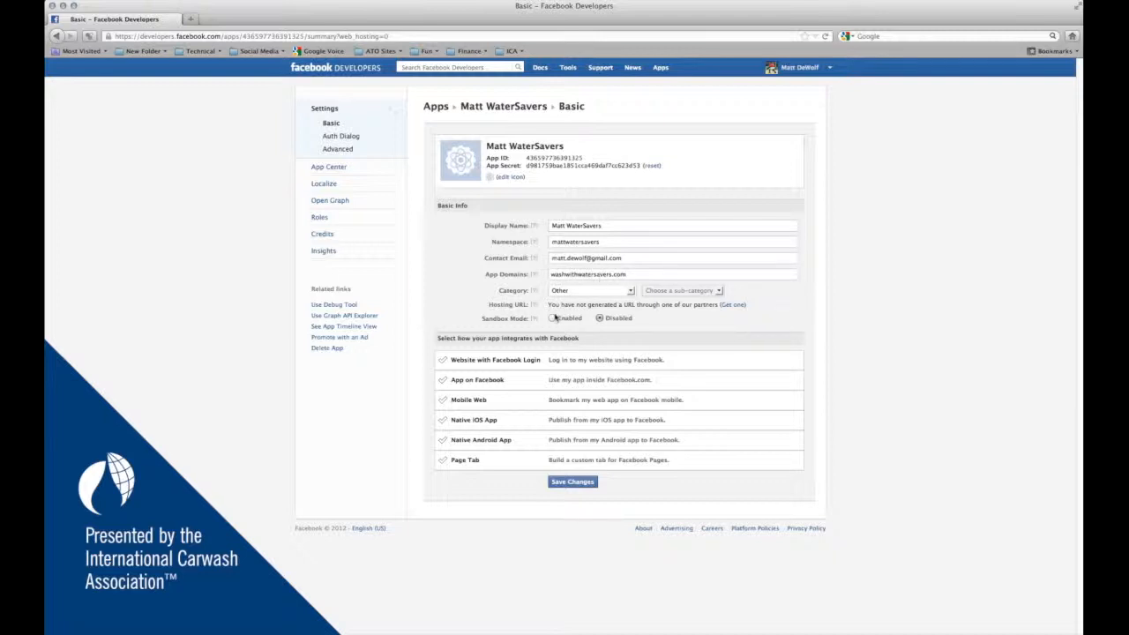
pyautogui.click(550, 318)
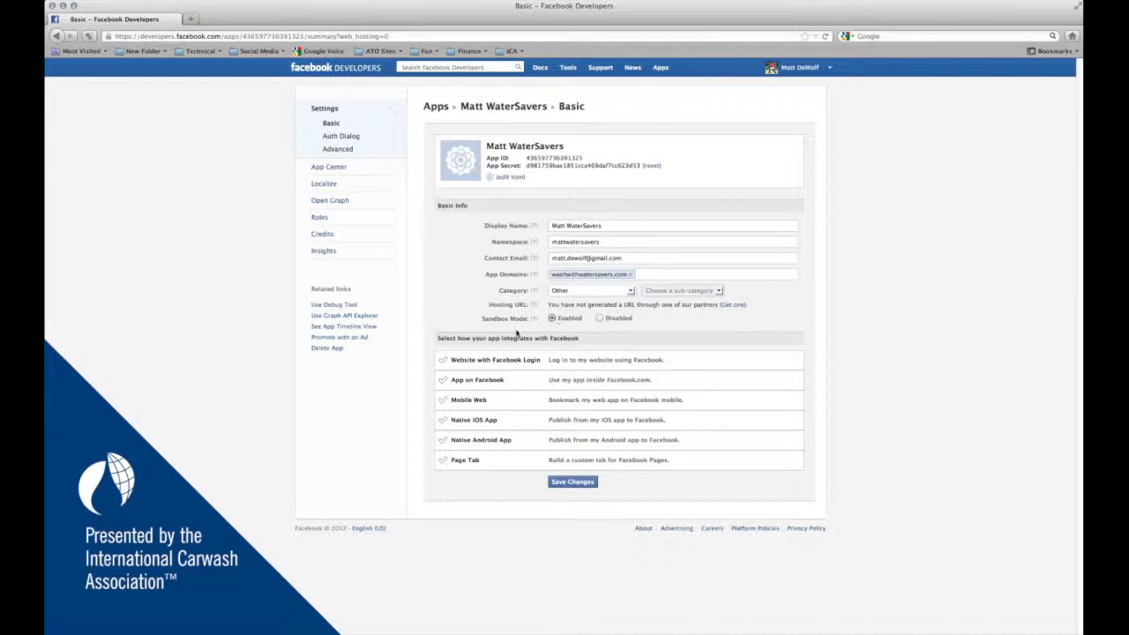
pyautogui.click(485, 363)
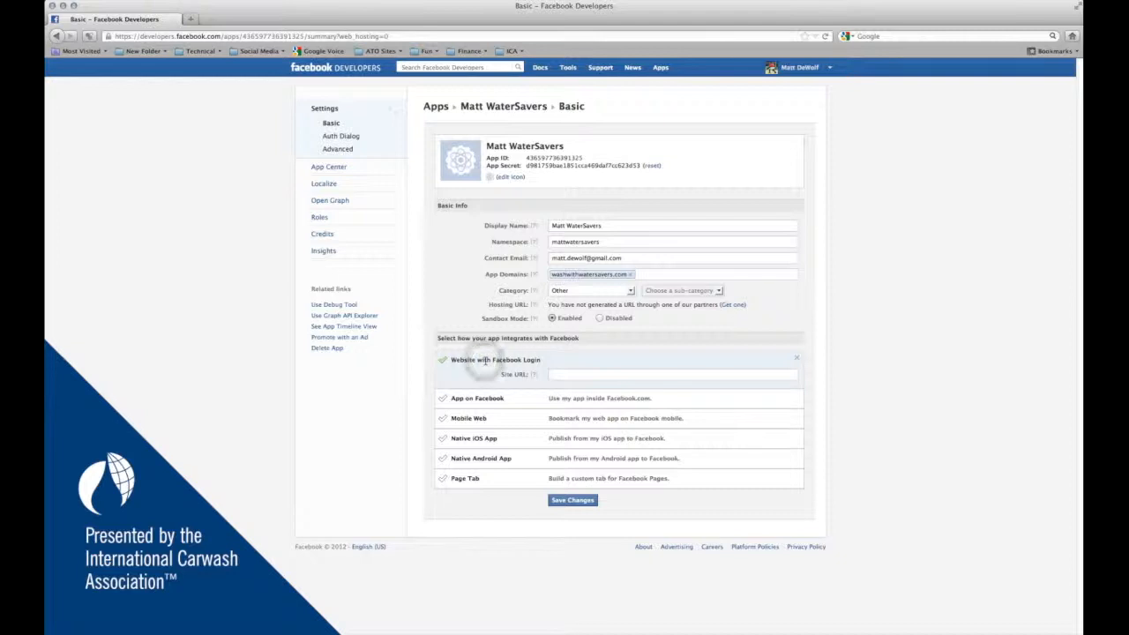
pyautogui.click(564, 373)
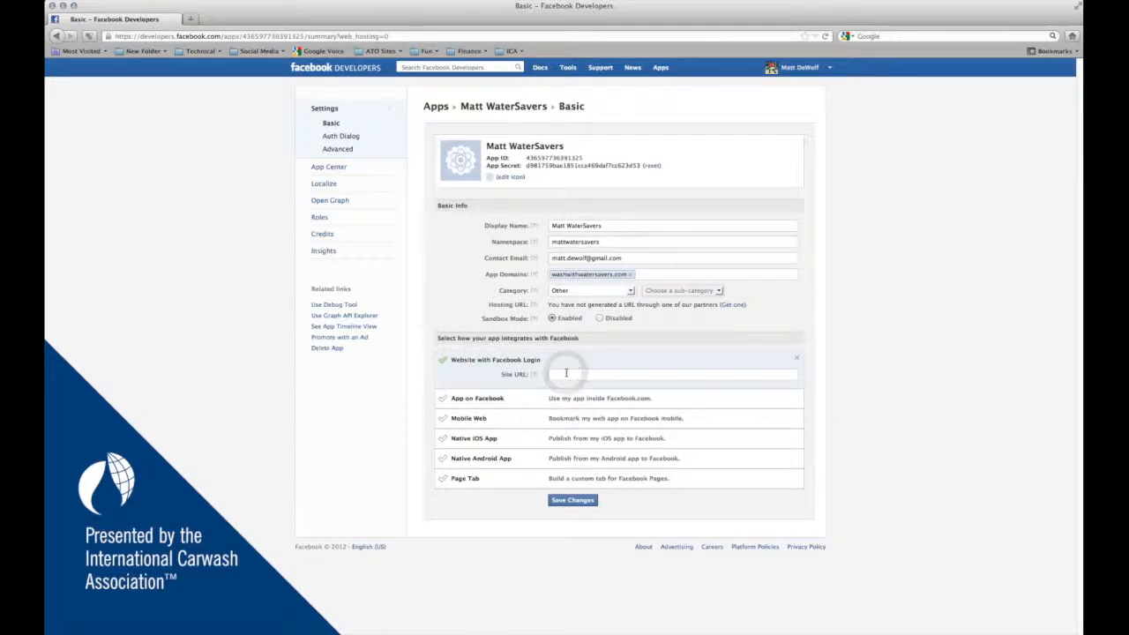
pyautogui.write('htt')
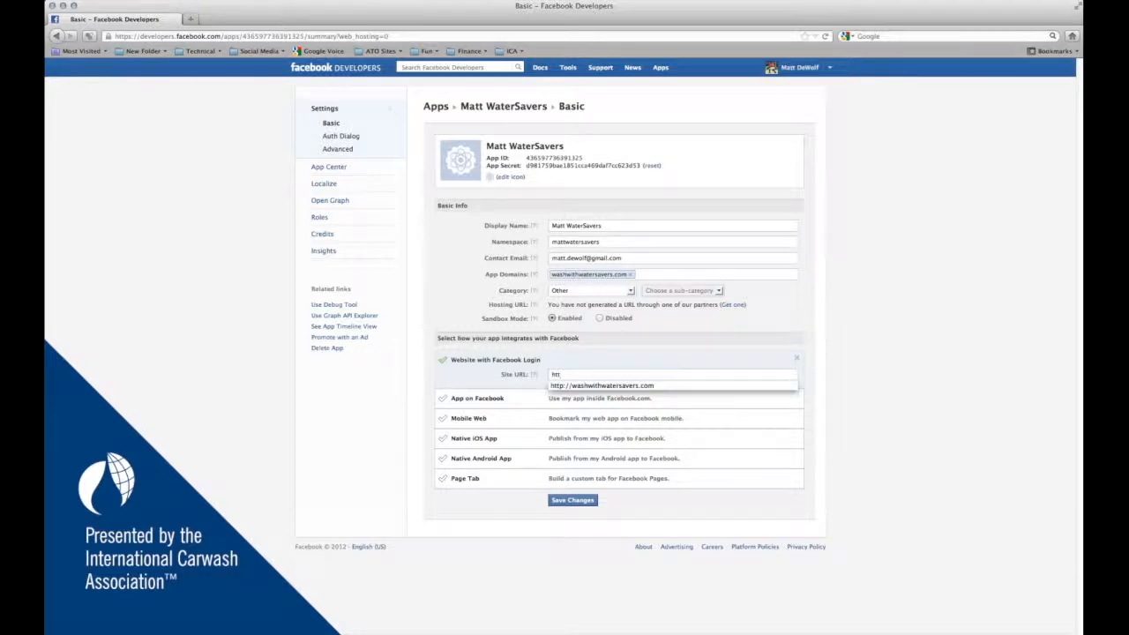
pyautogui.press('Down')
pyautogui.press('Return')
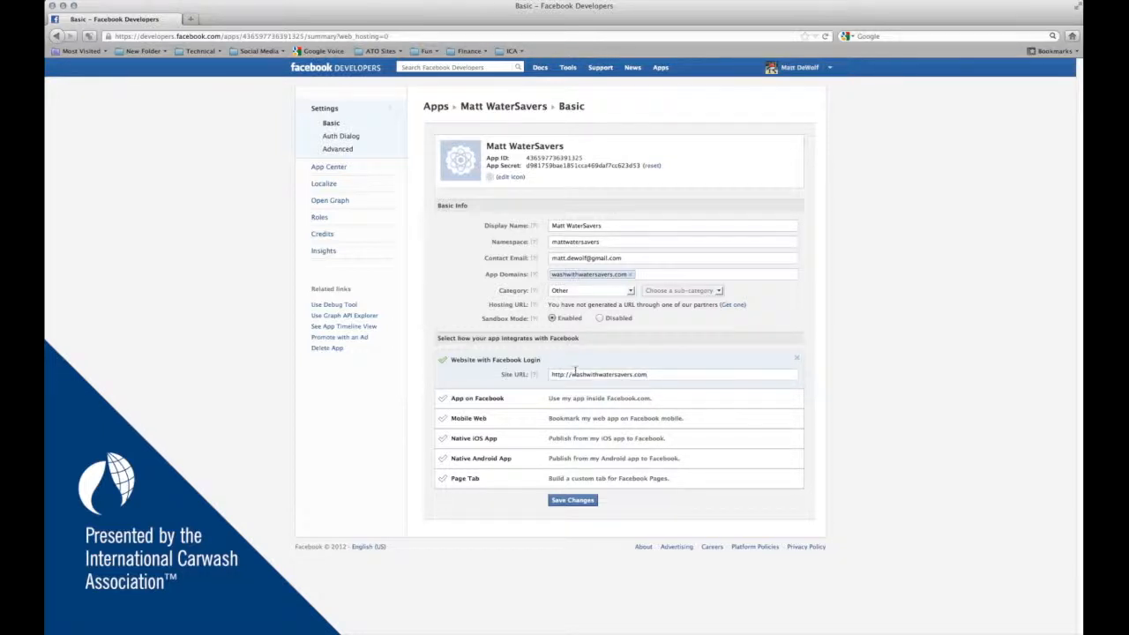
pyautogui.click(247, 369)
pyautogui.click(189, 18)
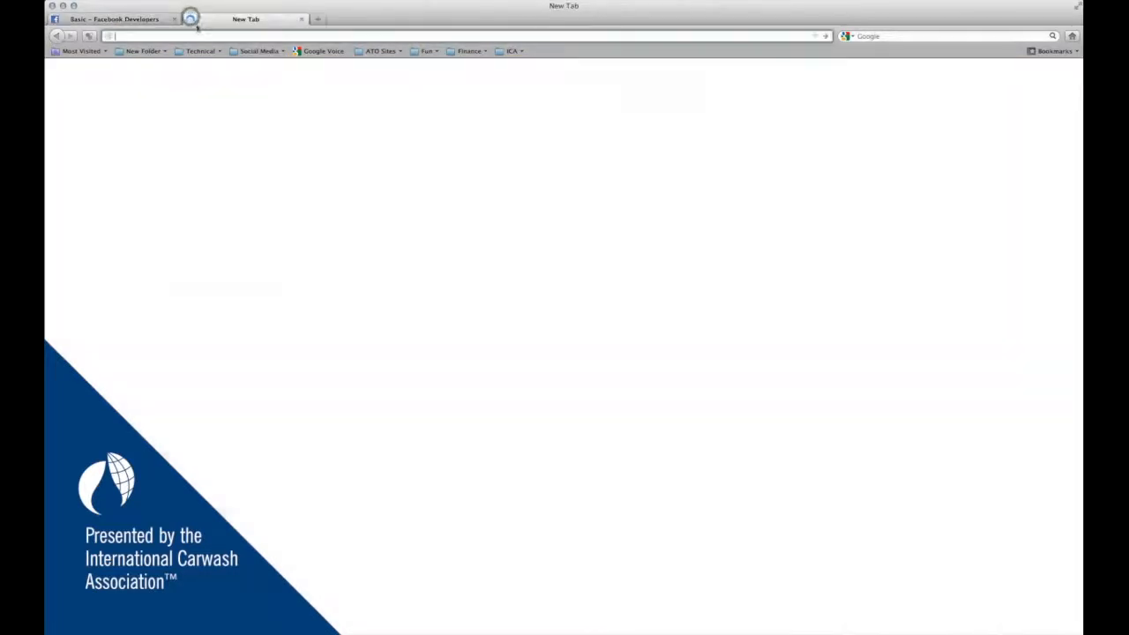
pyautogui.write('www.washwithwatersavers.com')
pyautogui.press('Return')
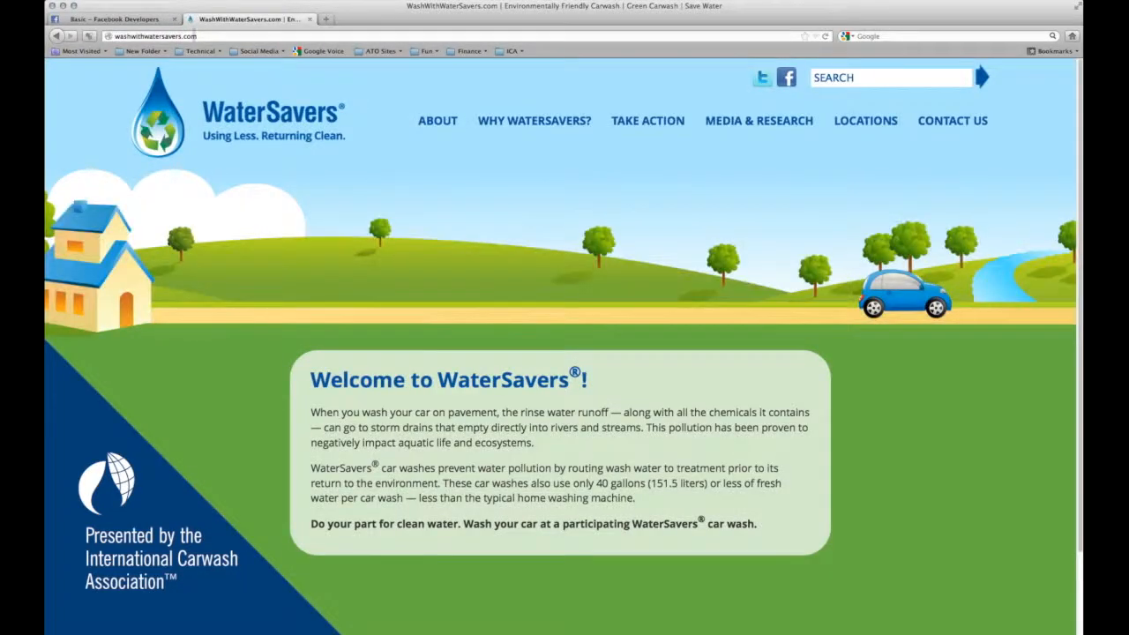
pyautogui.click(869, 122)
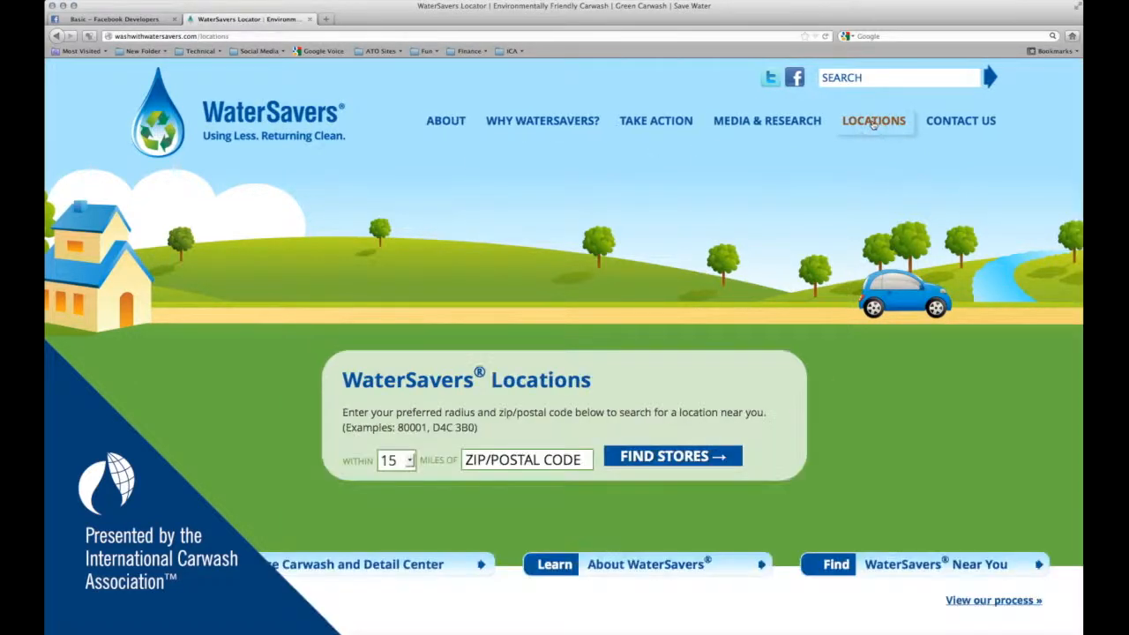
pyautogui.click(489, 458)
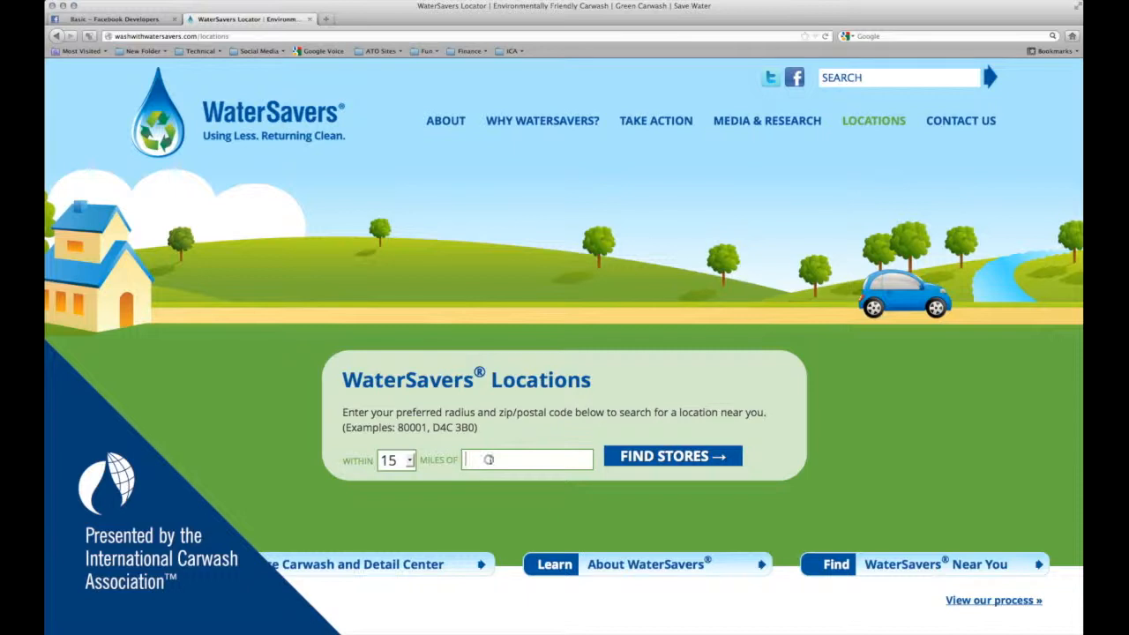
pyautogui.write('55447')
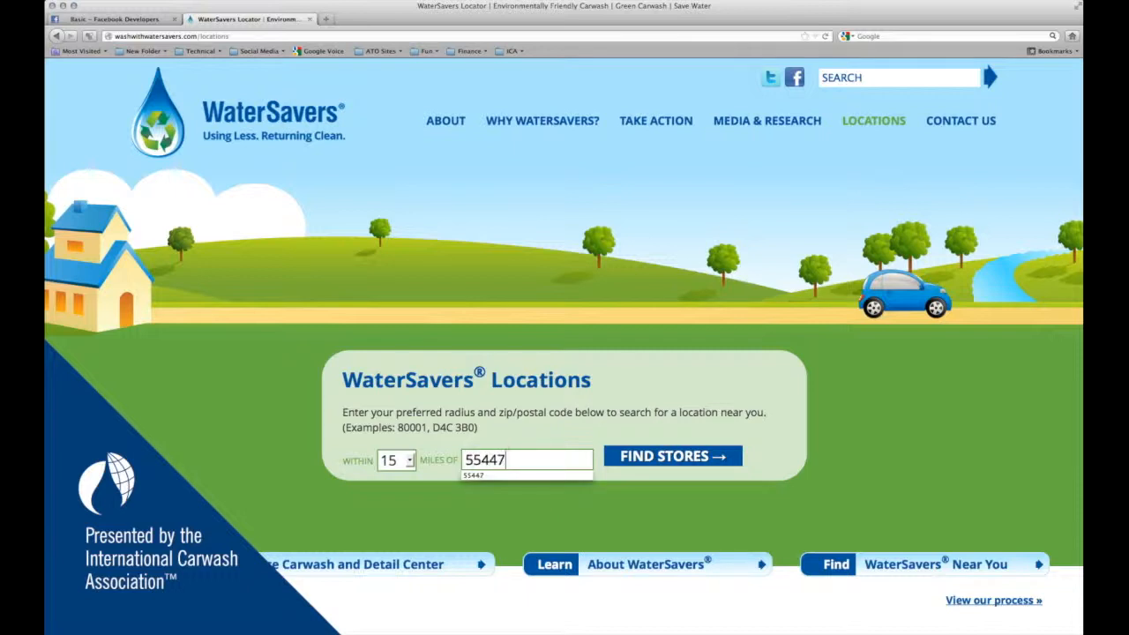
pyautogui.click(631, 461)
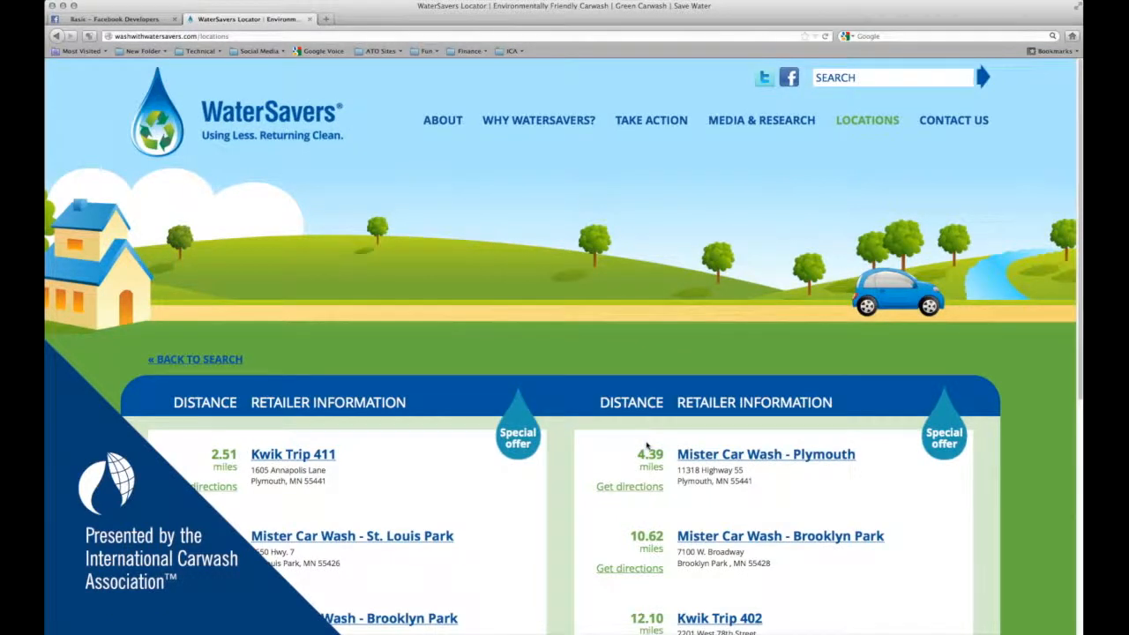
# - Open the Mister Car Wash - Plymouth page and select its location id 601 in the URL
pyautogui.scroll(-1, 646, 445)
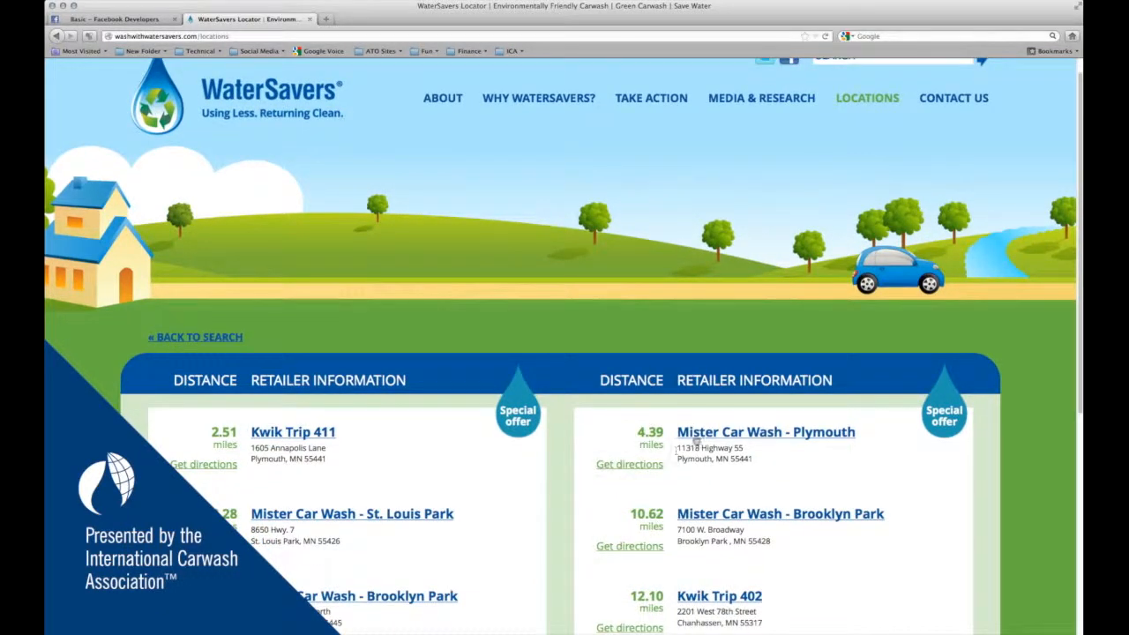
pyautogui.click(705, 432)
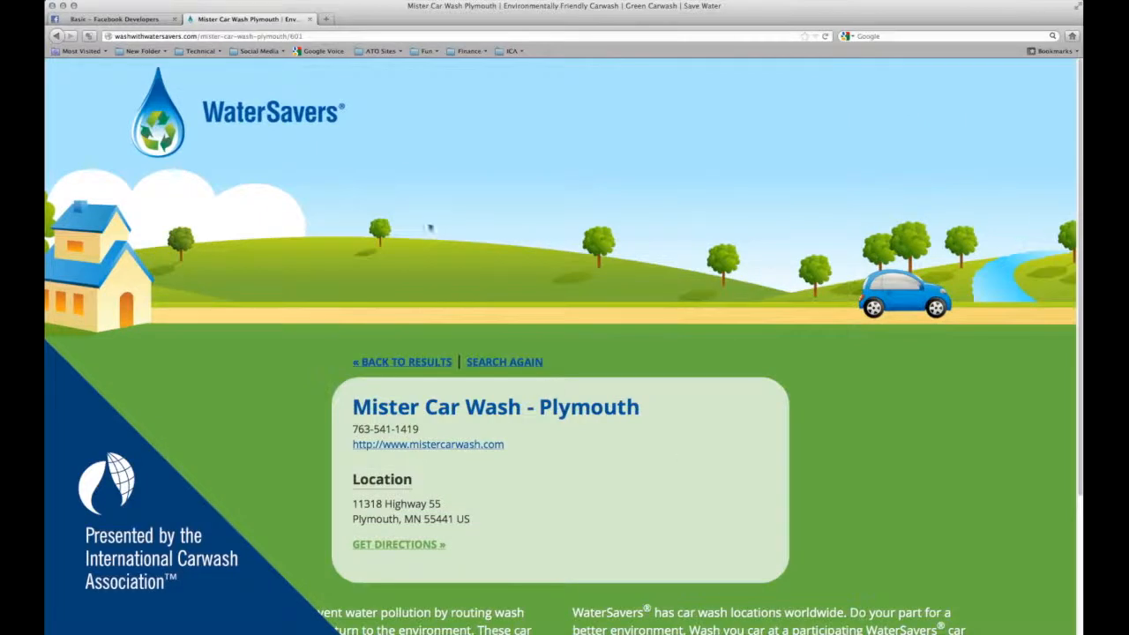
pyautogui.click(325, 36)
pyautogui.moveTo(304, 36); pyautogui.dragTo(292, 36)
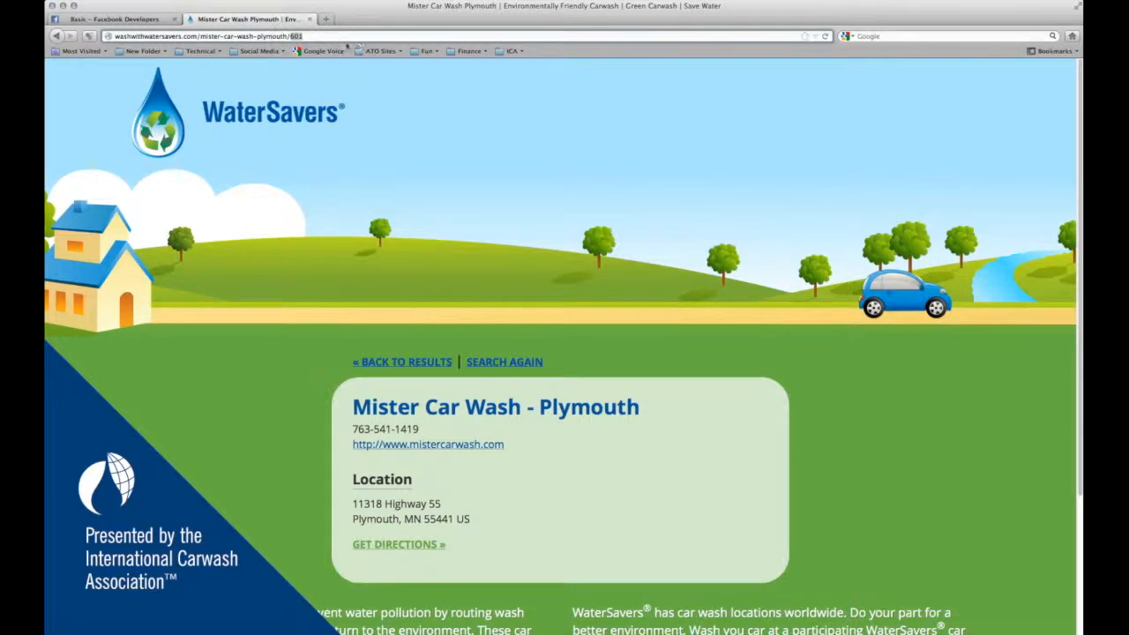
pyautogui.click(132, 20)
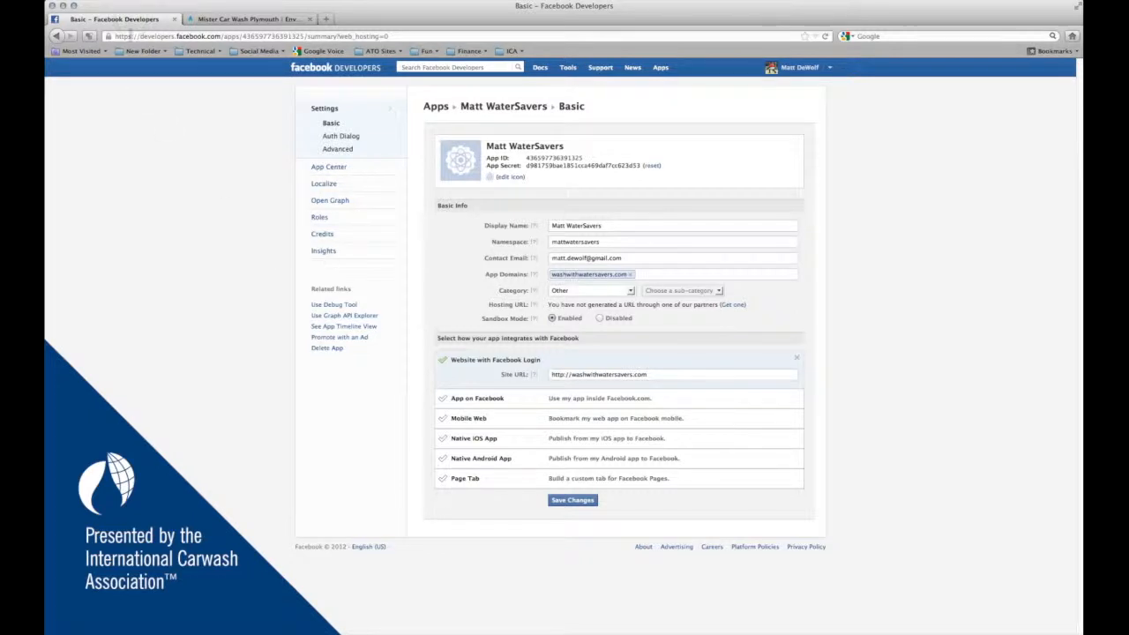
# - Enable Page Tab integration with the Page Tab Name 'WaterSavers'
pyautogui.click(46, 297)
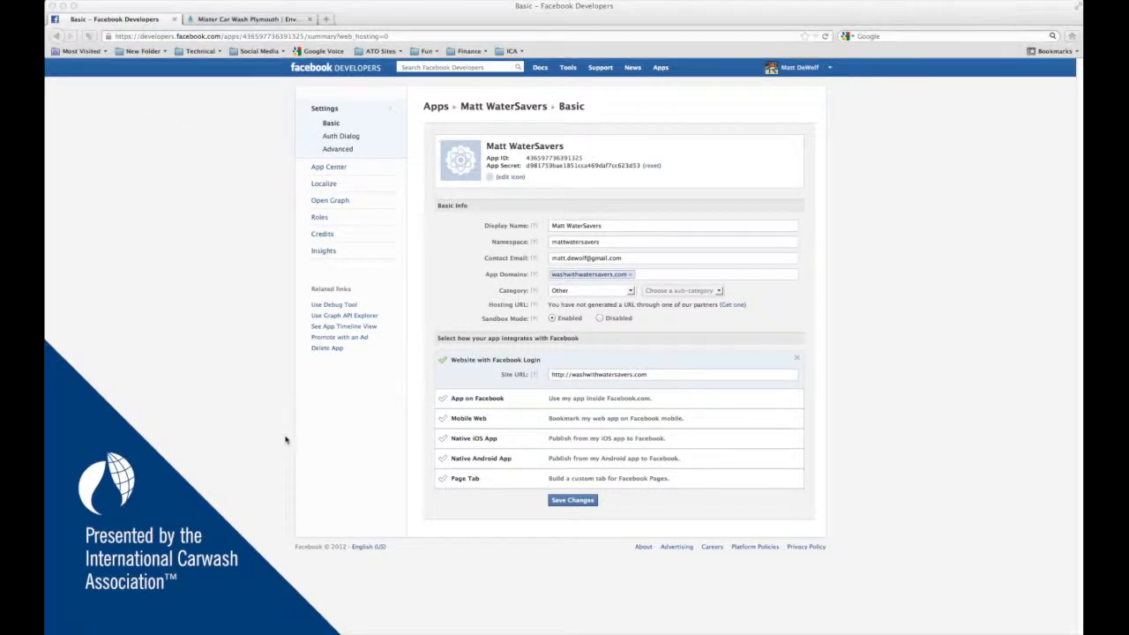
pyautogui.click(471, 481)
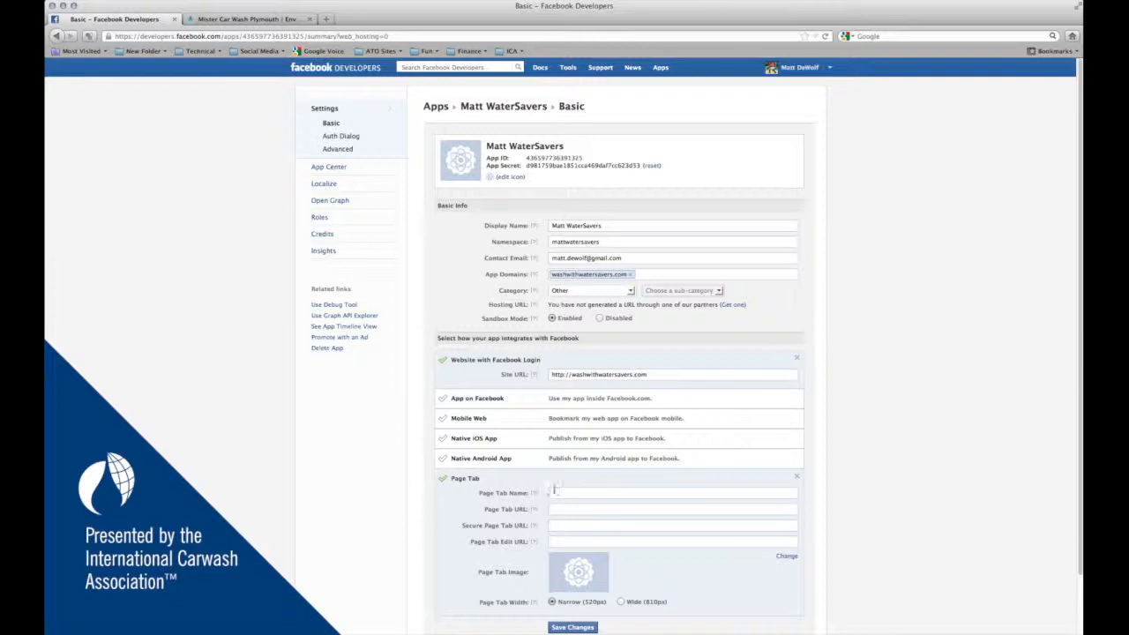
pyautogui.click(556, 492)
pyautogui.write('WaterSave')
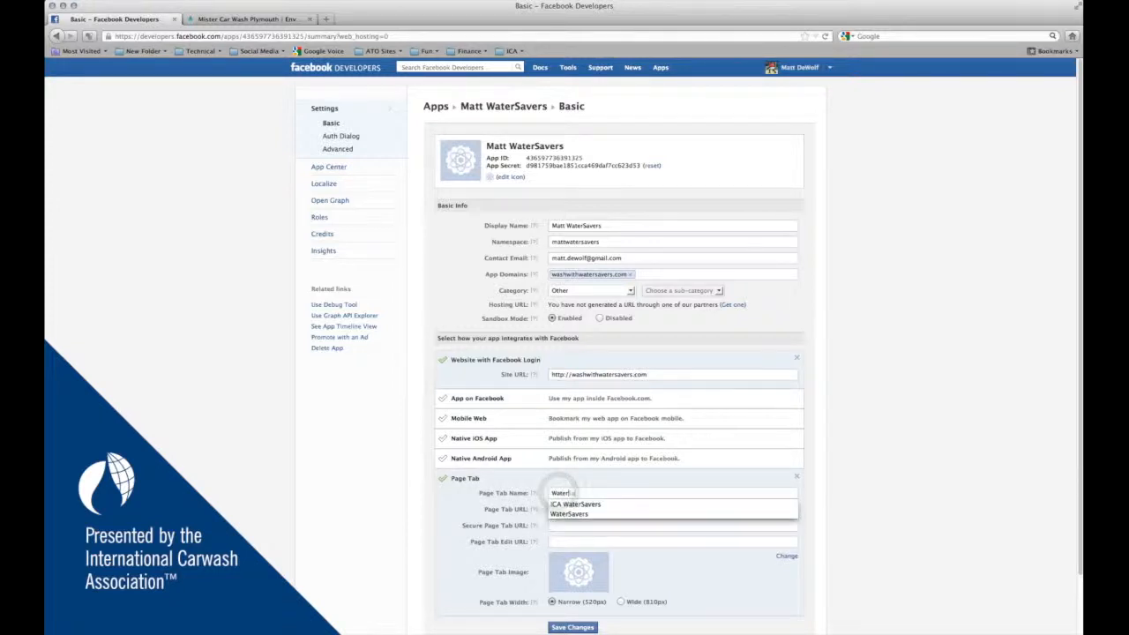
pyautogui.write('rs')
pyautogui.press('Tab')
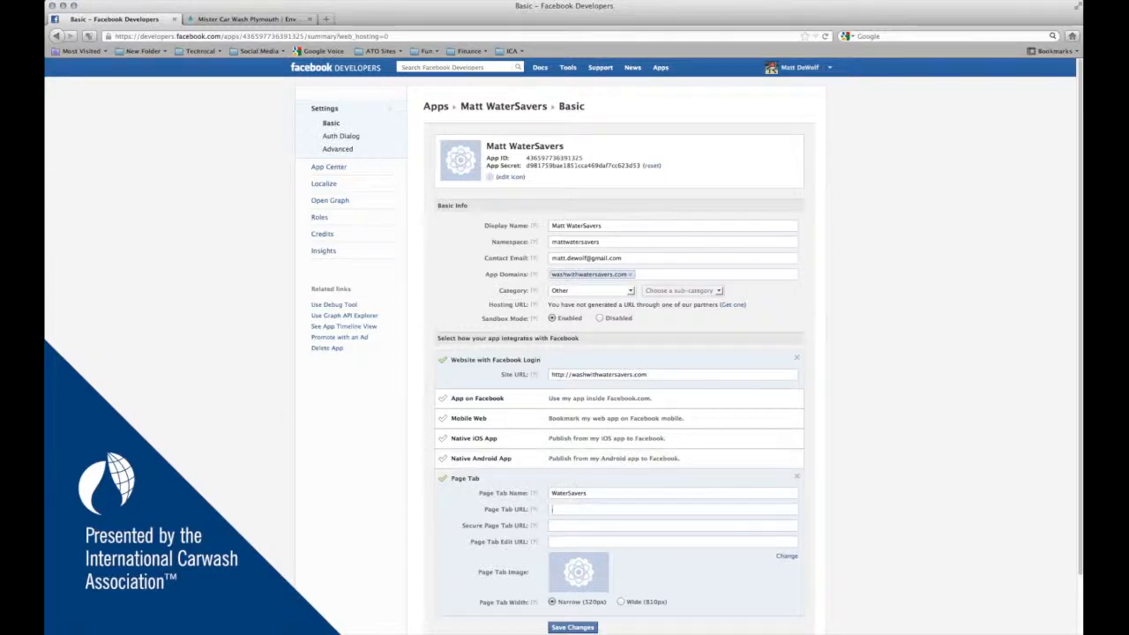
pyautogui.click(593, 511)
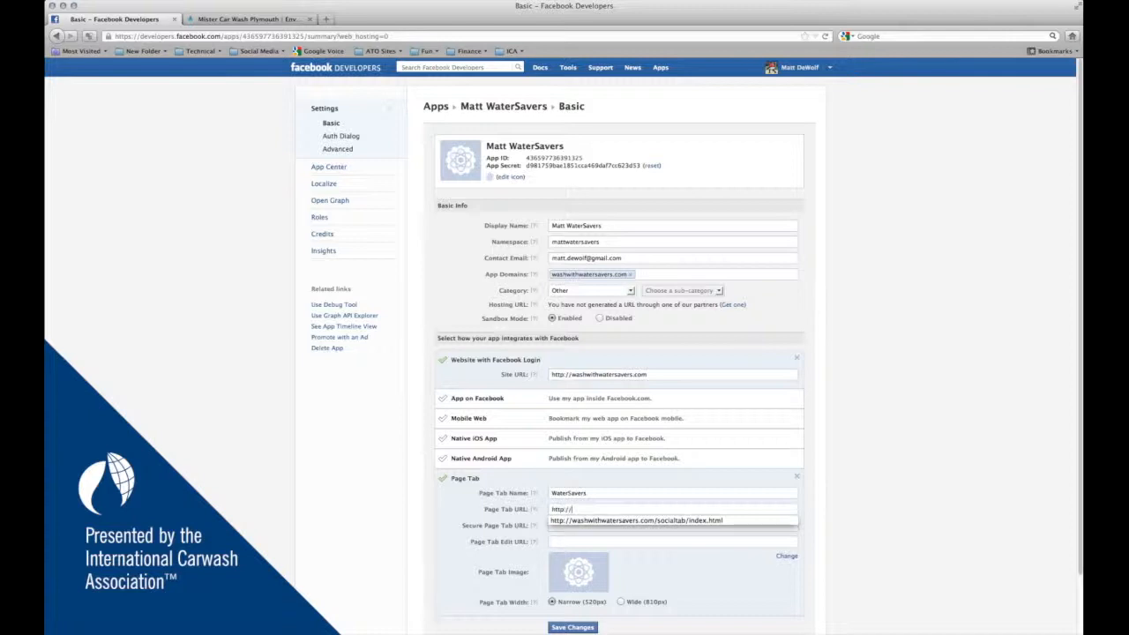
pyautogui.write('http://washwithwatersavers.com/socialtab/?id=')
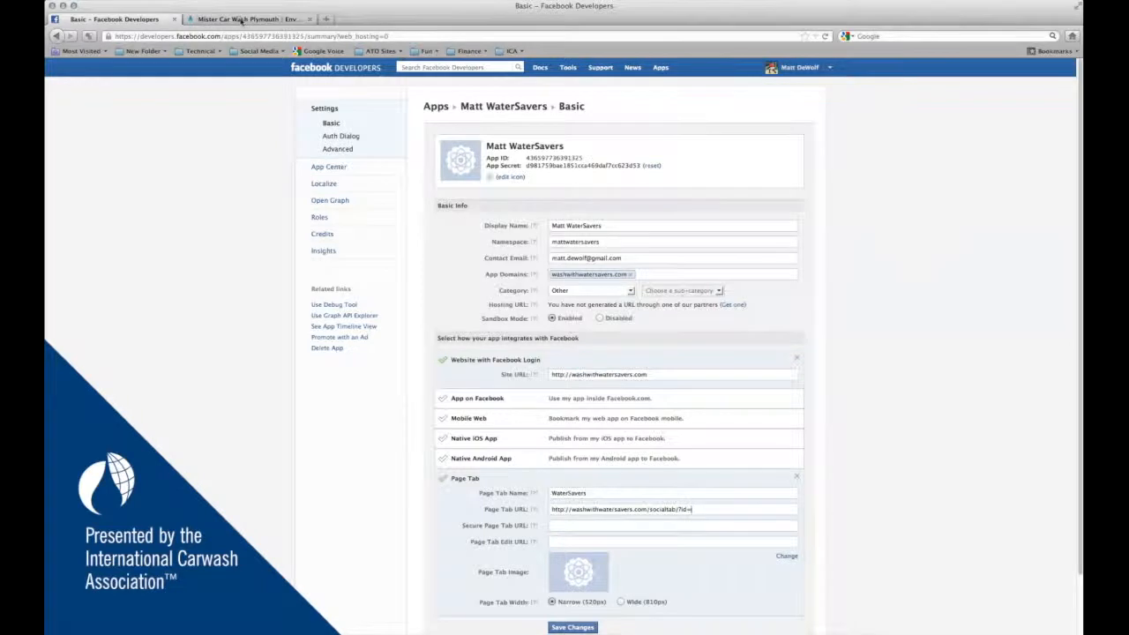
pyautogui.click(238, 19)
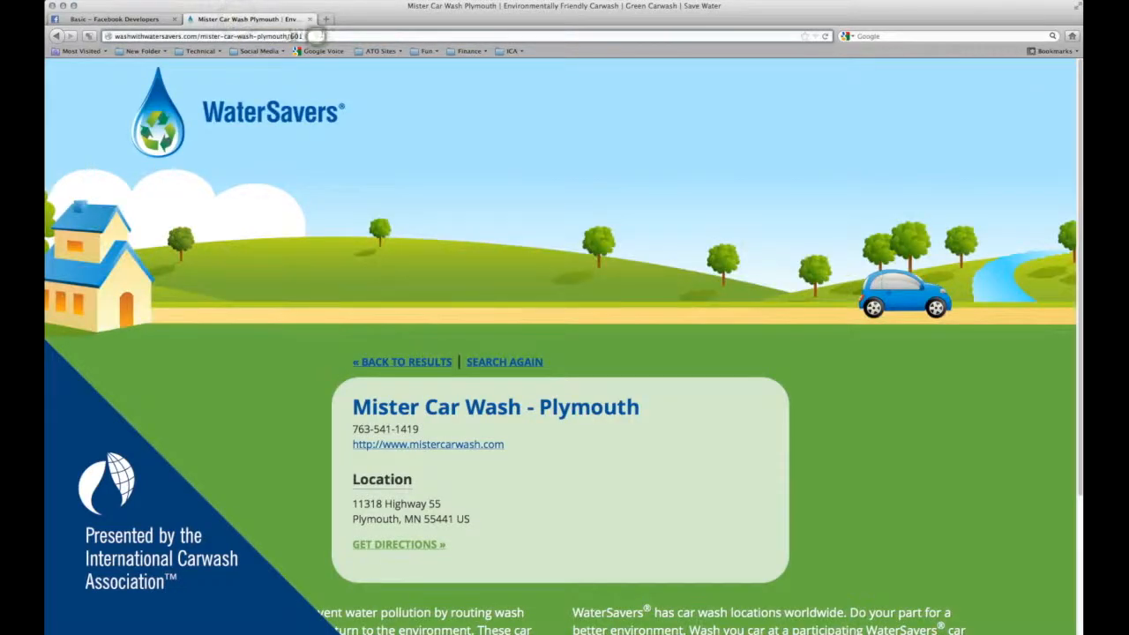
pyautogui.click(157, 19)
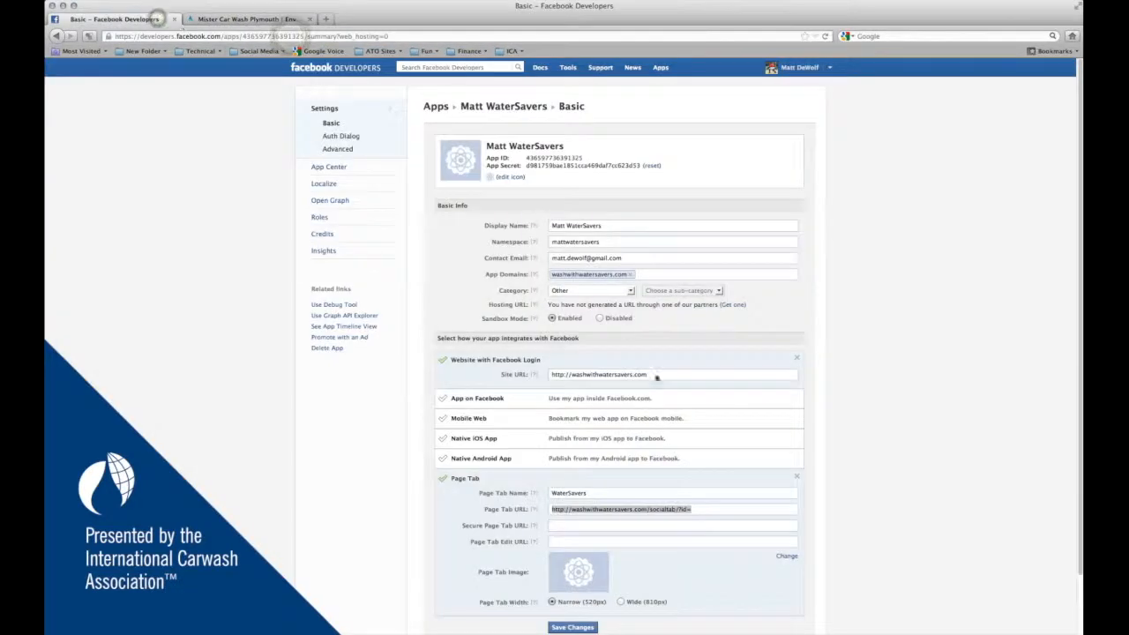
# - Finish the Page Tab URL with id 601 and copy the full address
pyautogui.click(710, 509)
pyautogui.write('601')
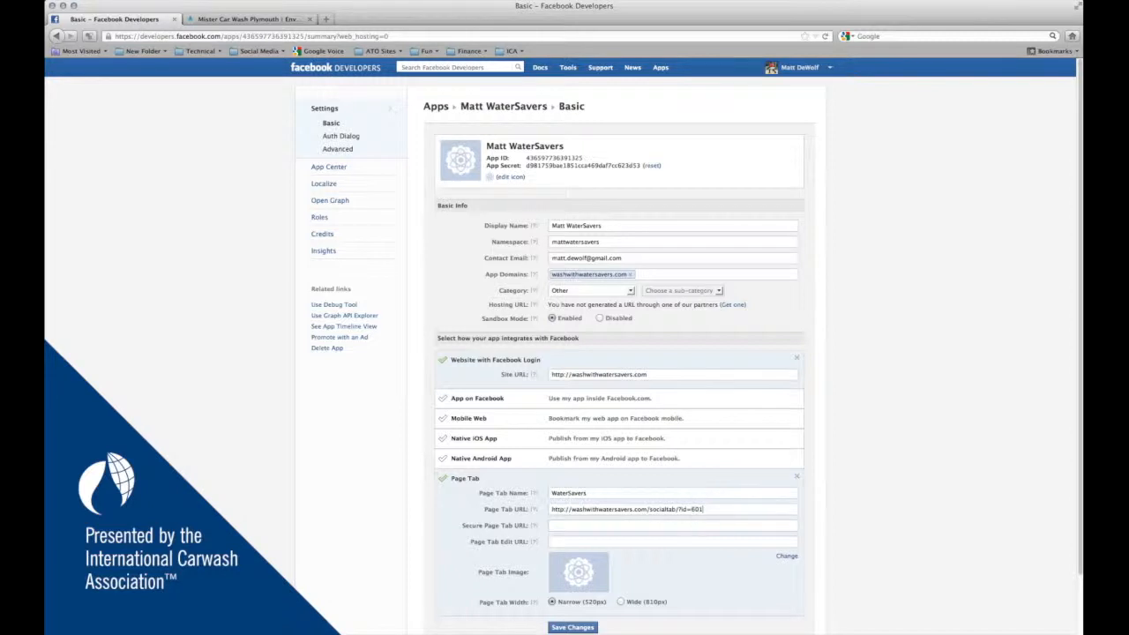
pyautogui.press('super+Tab')
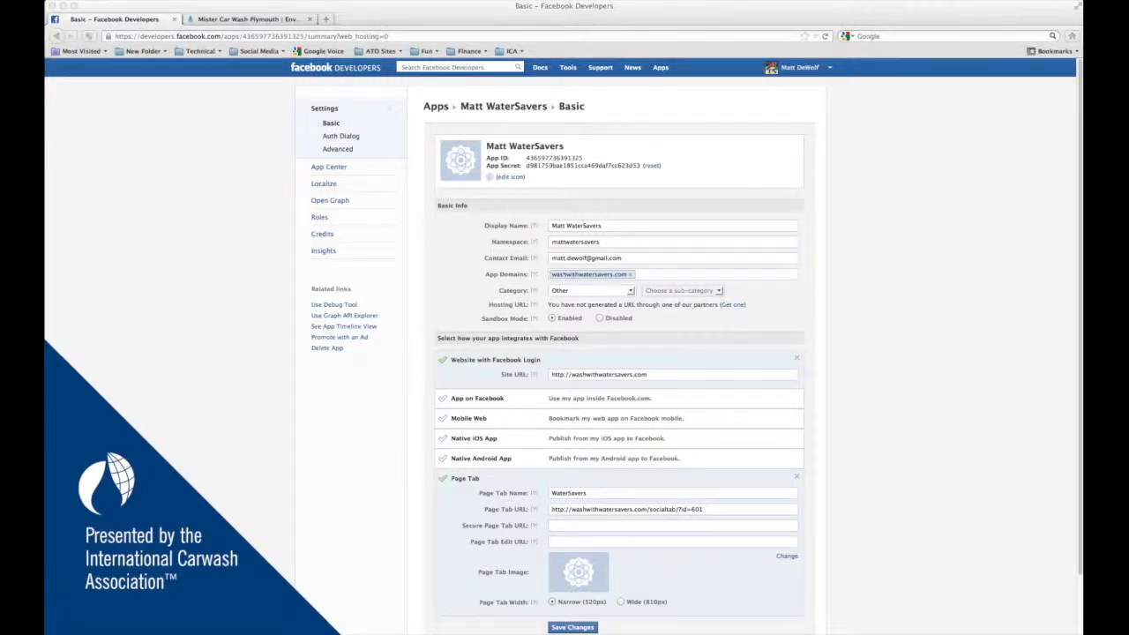
pyautogui.click(703, 511)
pyautogui.moveTo(703, 510); pyautogui.dragTo(520, 509)
pyautogui.press('super+c')
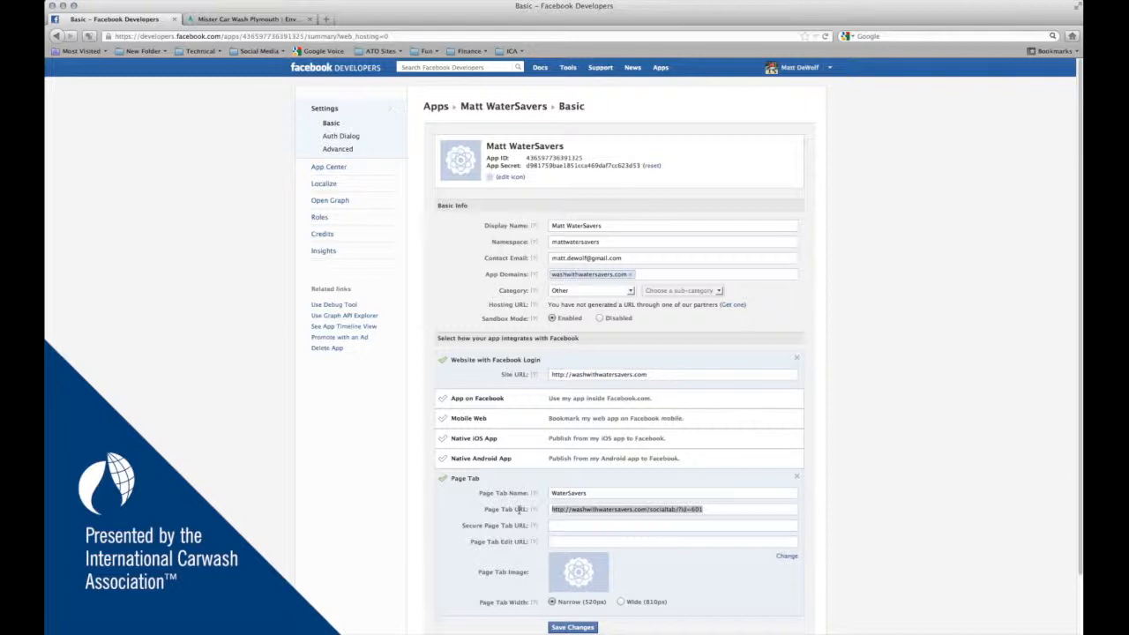
pyautogui.click(575, 528)
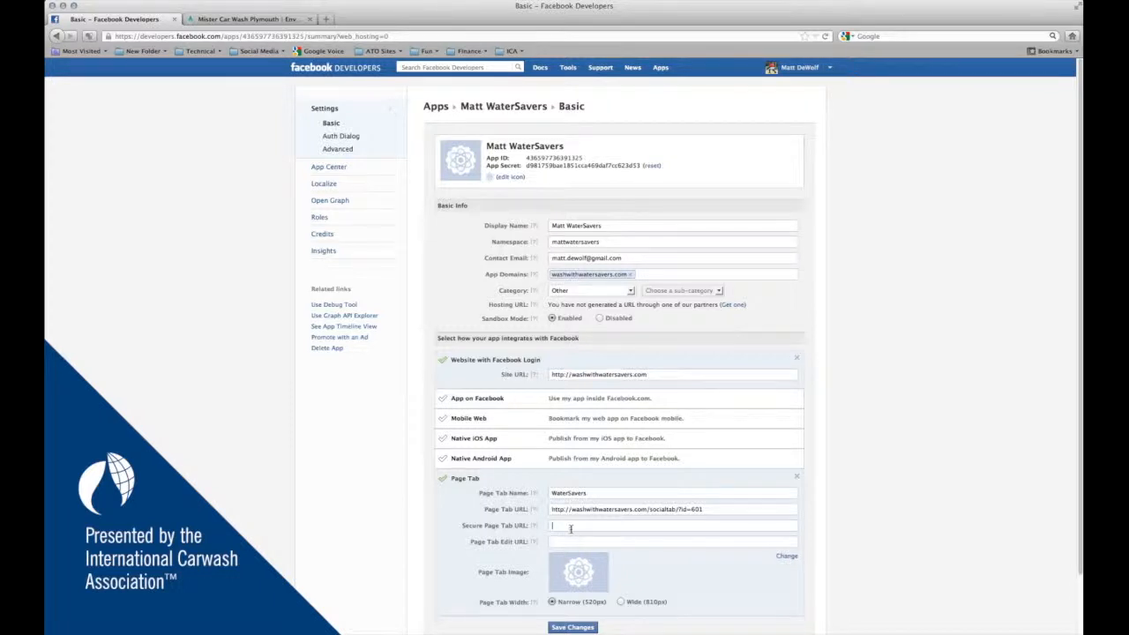
pyautogui.click(570, 529)
pyautogui.press('super+v')
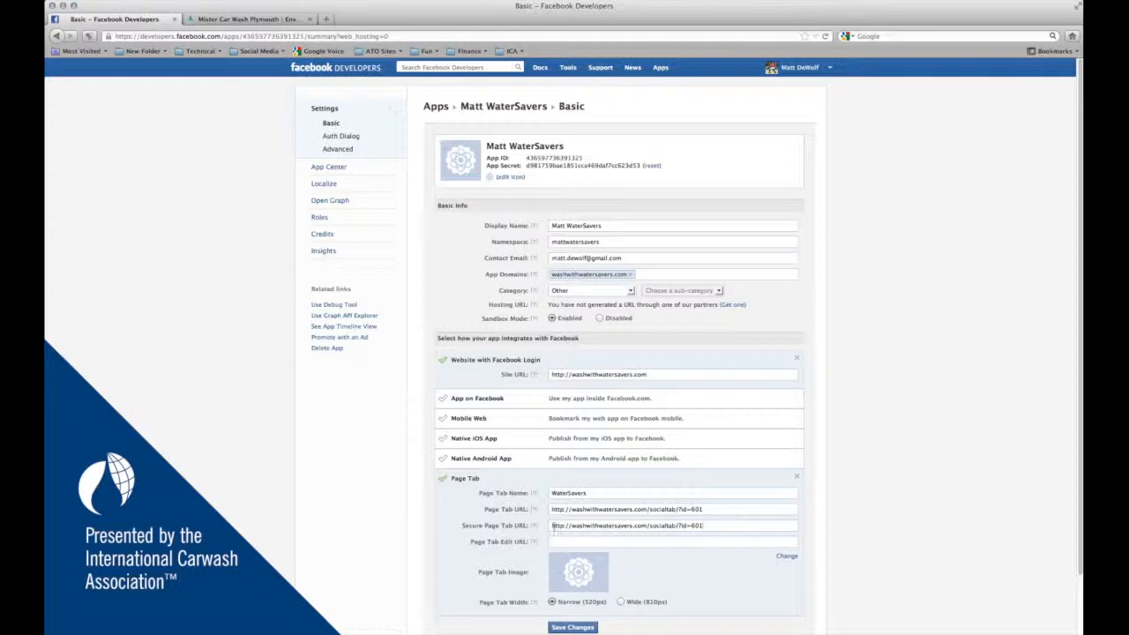
pyautogui.click(564, 526)
pyautogui.write('s')
pyautogui.scroll(-3, 865, 572)
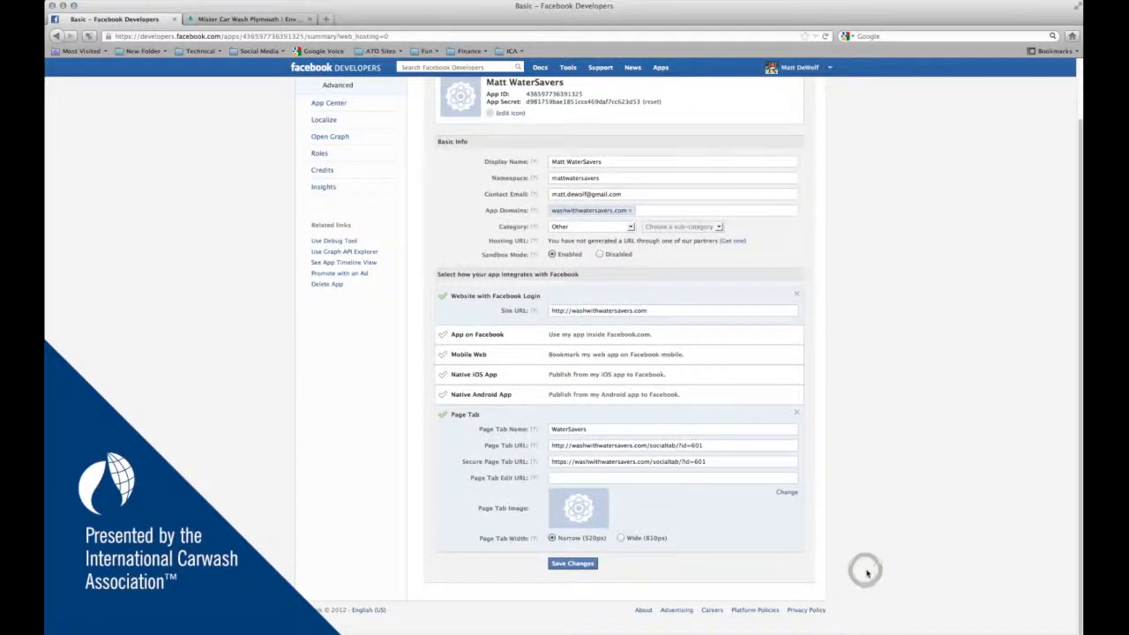
pyautogui.click(621, 538)
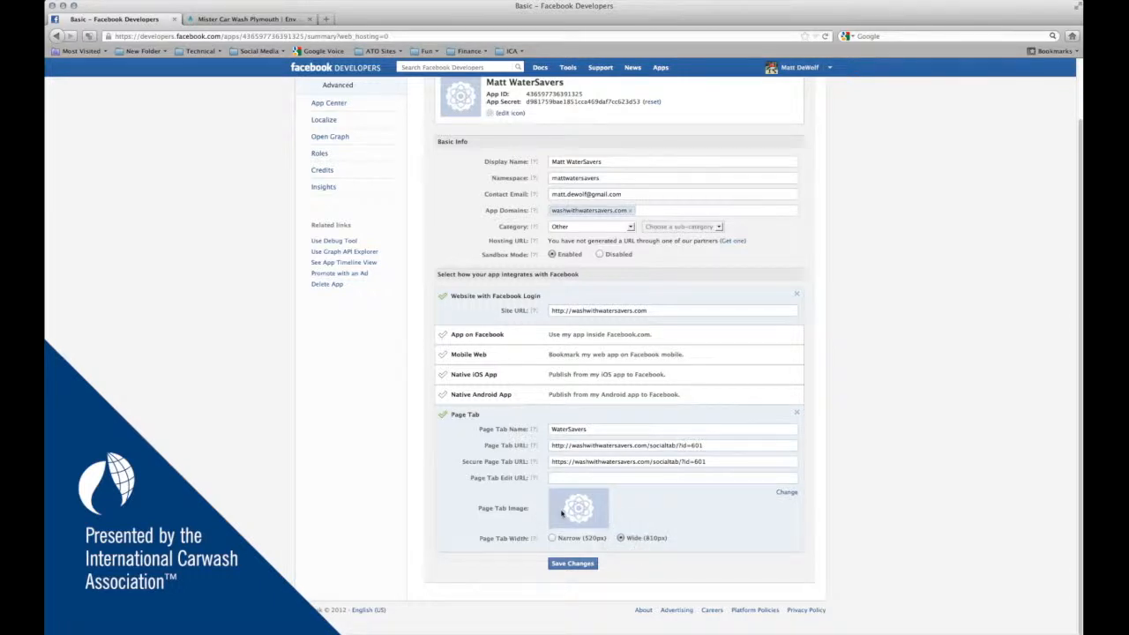
# - Upload 12-IC-0002 SOC1_V2R4_icon.jpg as the Page Tab image and save the app settings
pyautogui.click(785, 492)
pyautogui.click(546, 186)
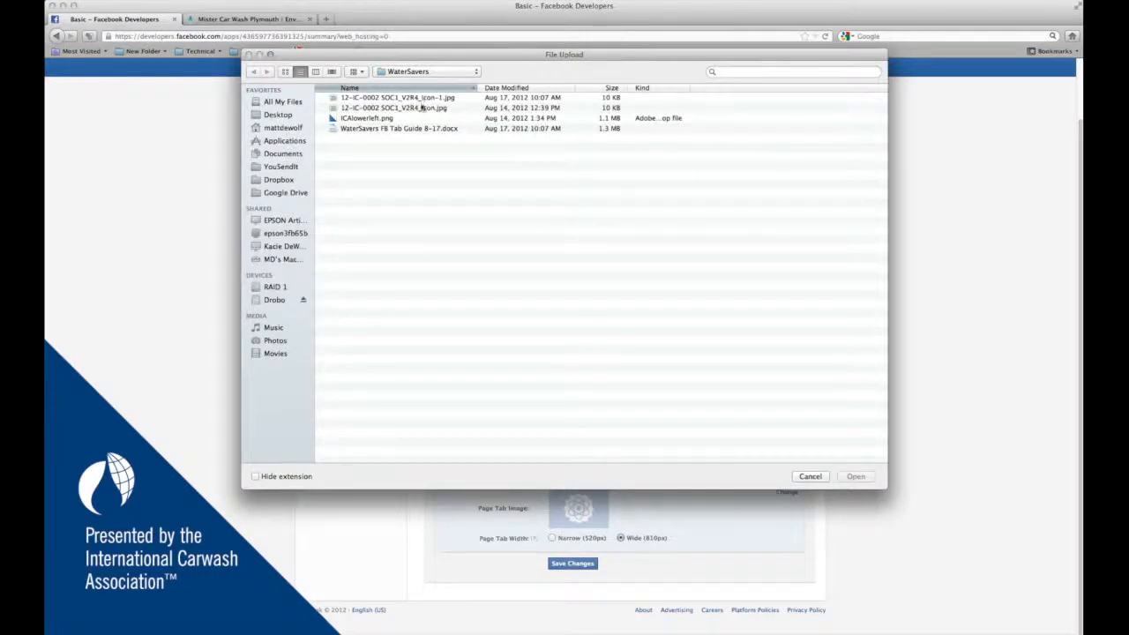
pyautogui.click(420, 108)
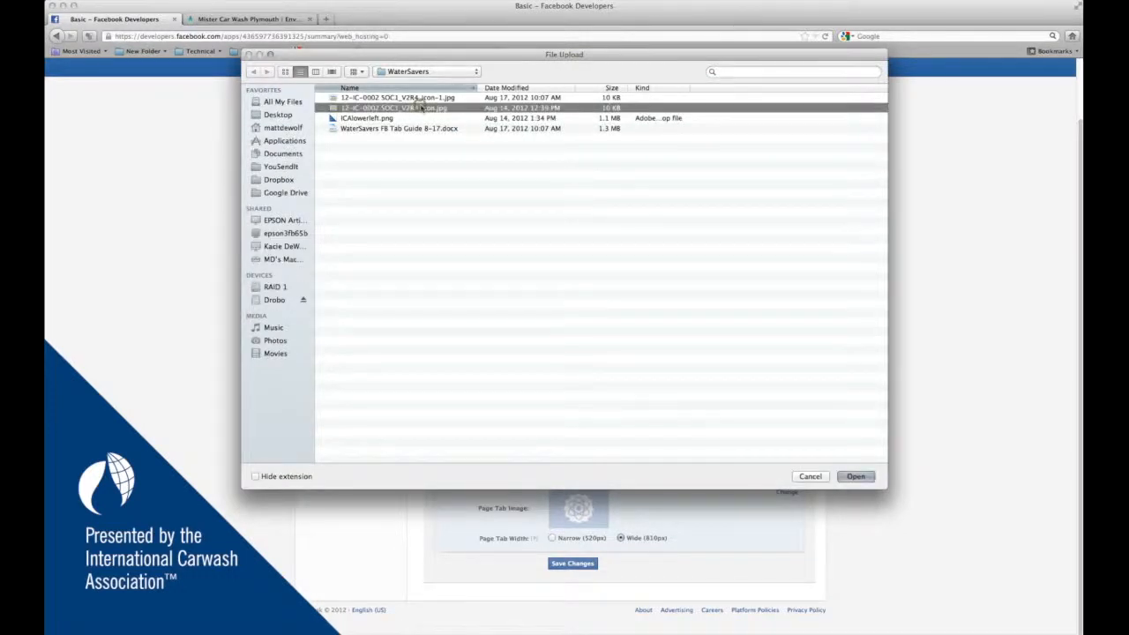
pyautogui.click(853, 476)
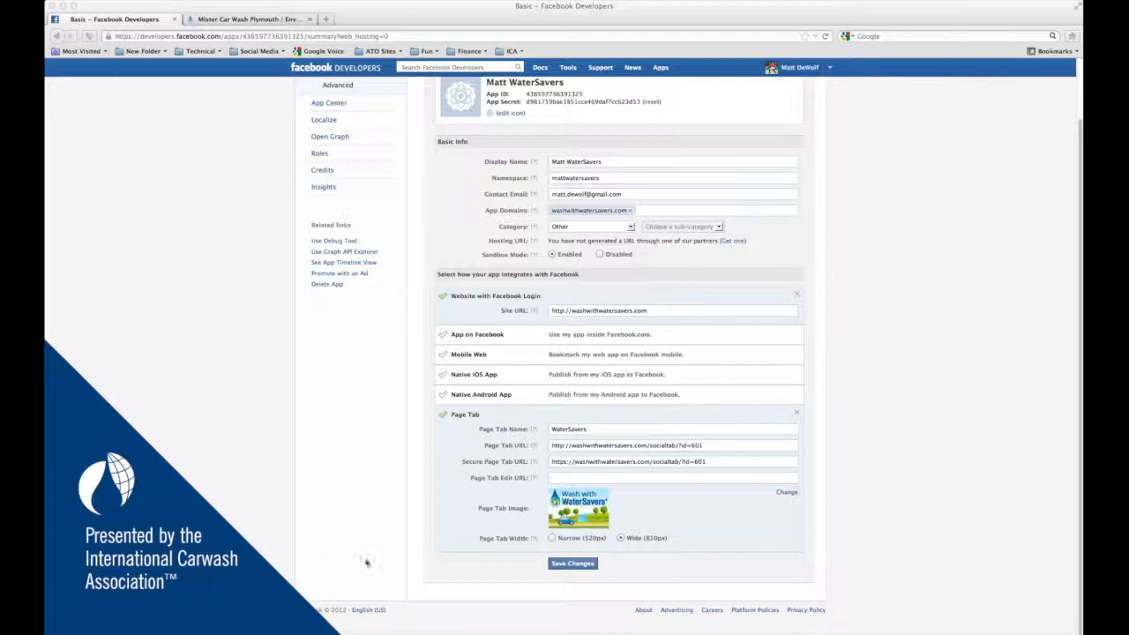
pyautogui.click(571, 565)
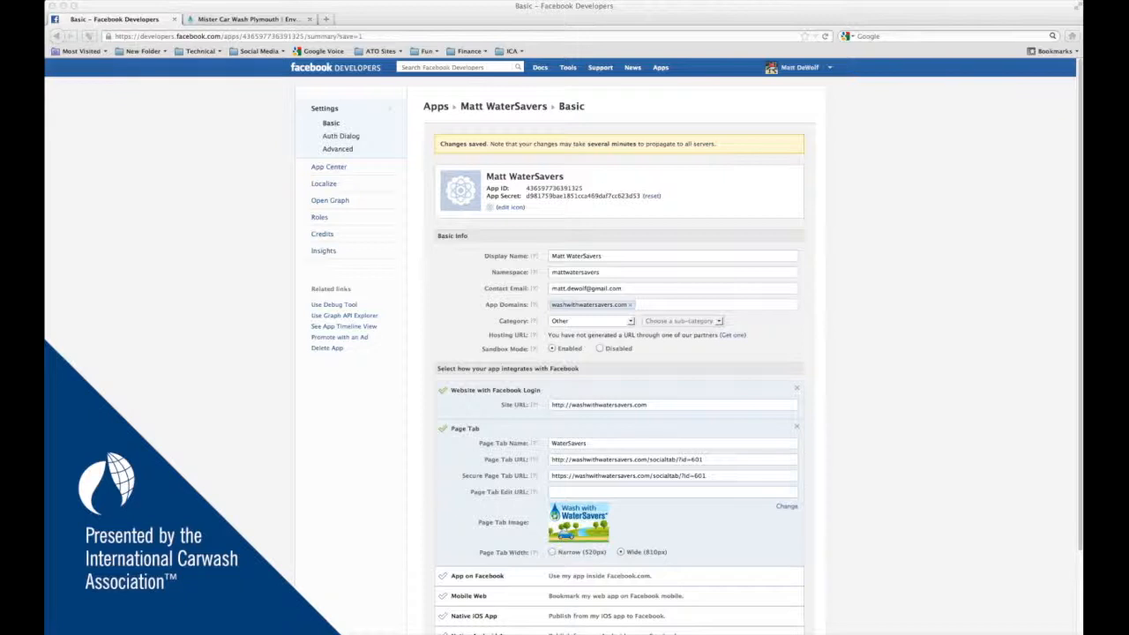
# - Paste the Facebook pagetab dialog address into a new tab without its stray prefix, then return to the app settings
pyautogui.click(184, 177)
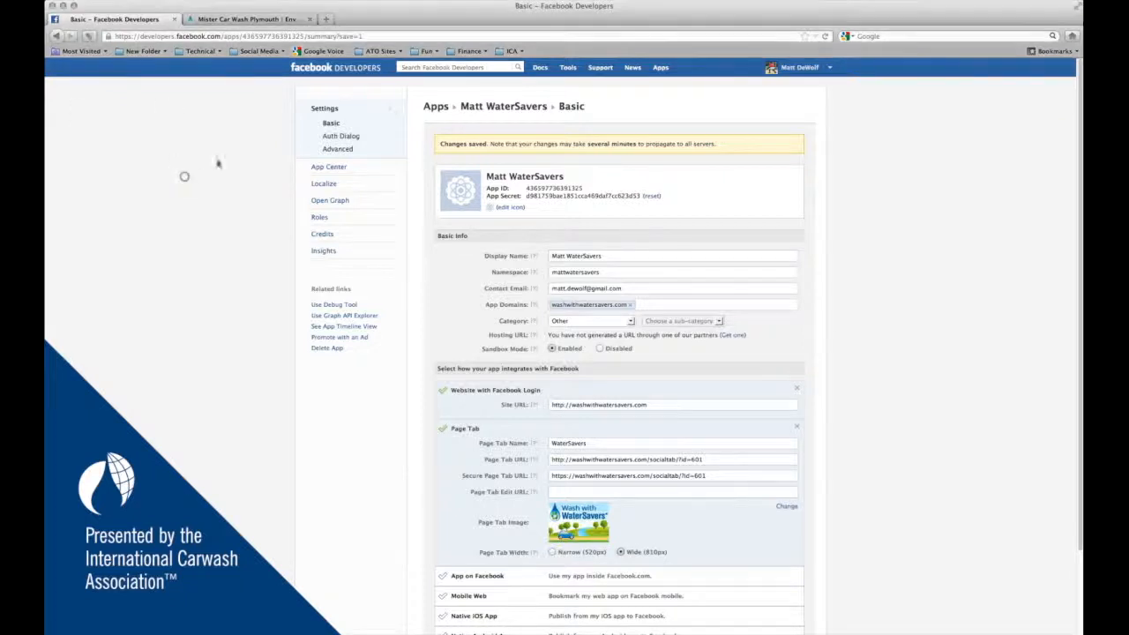
pyautogui.click(325, 20)
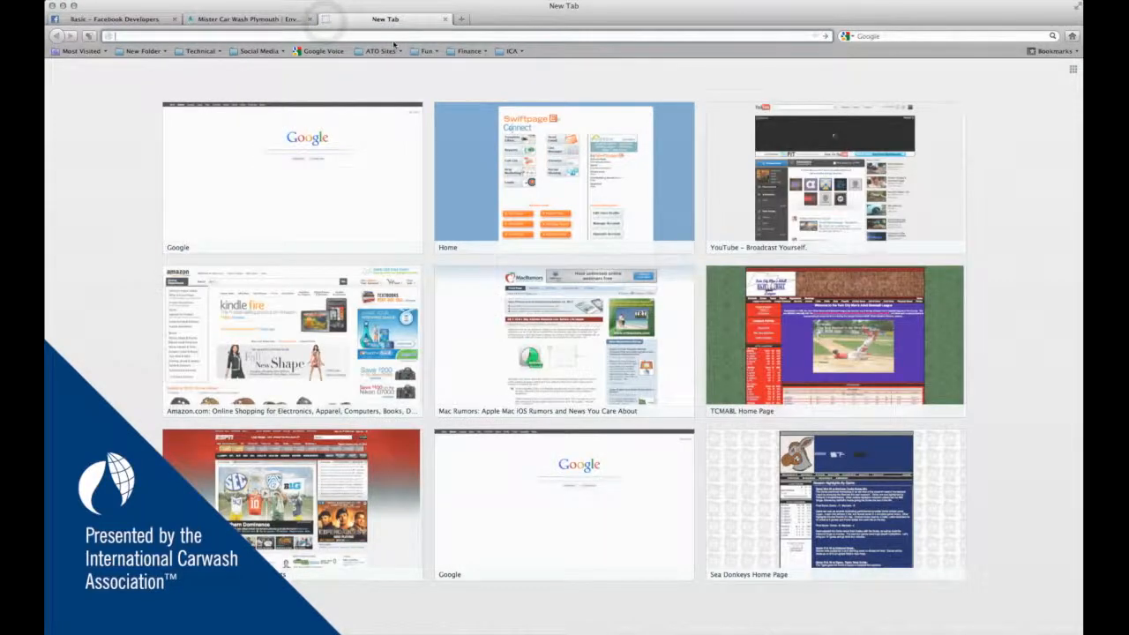
pyautogui.click(148, 35)
pyautogui.write('https://www.facebook.com/dialog/pagetab?app_id=[APP_ID TO BE REPLACED]&display=popup&next=http://www.facebook.com')
pyautogui.click(133, 36)
pyautogui.press('BackSpace')
pyautogui.press('BackSpace')
pyautogui.press('BackSpace')
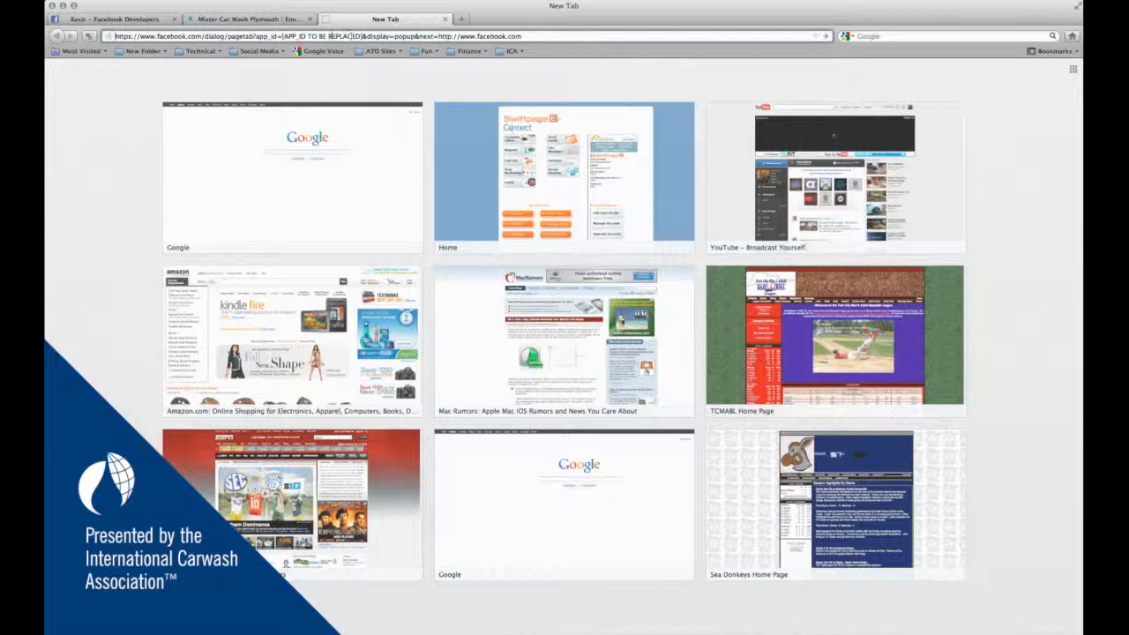
pyautogui.click(132, 18)
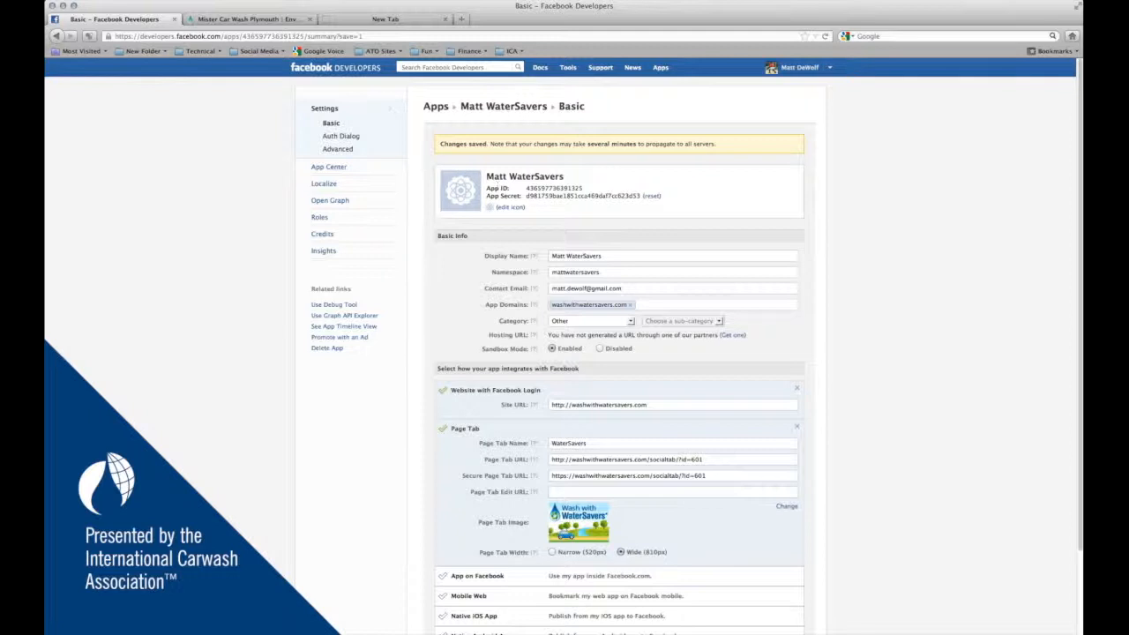
pyautogui.moveTo(527, 188); pyautogui.dragTo(582, 188)
pyautogui.click(385, 19)
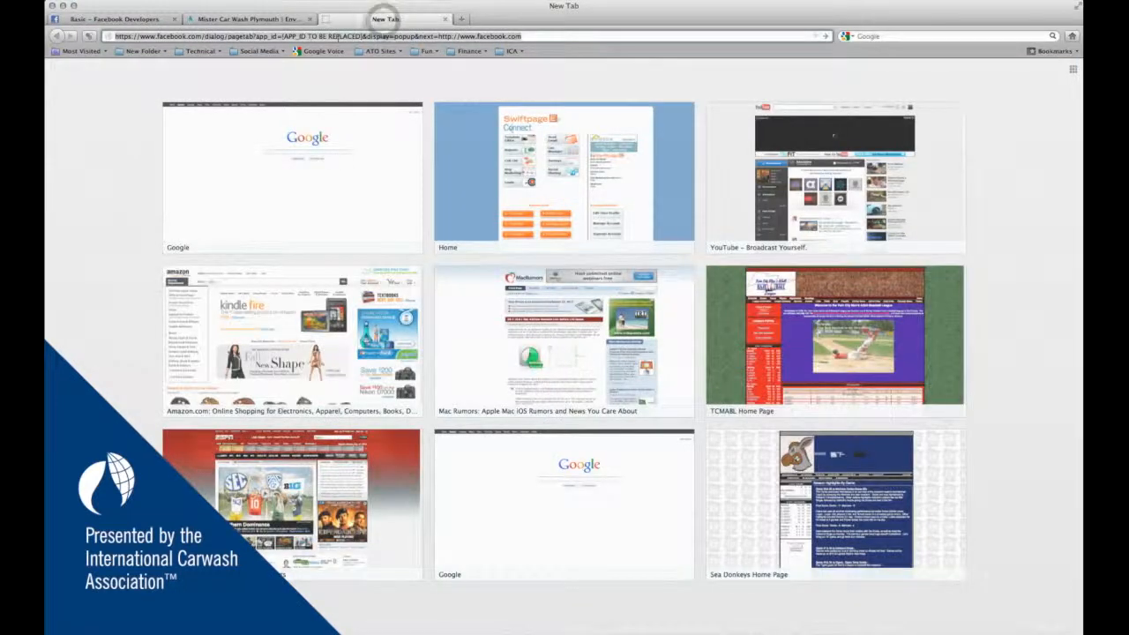
pyautogui.click(300, 36)
pyautogui.moveTo(282, 36); pyautogui.dragTo(362, 37)
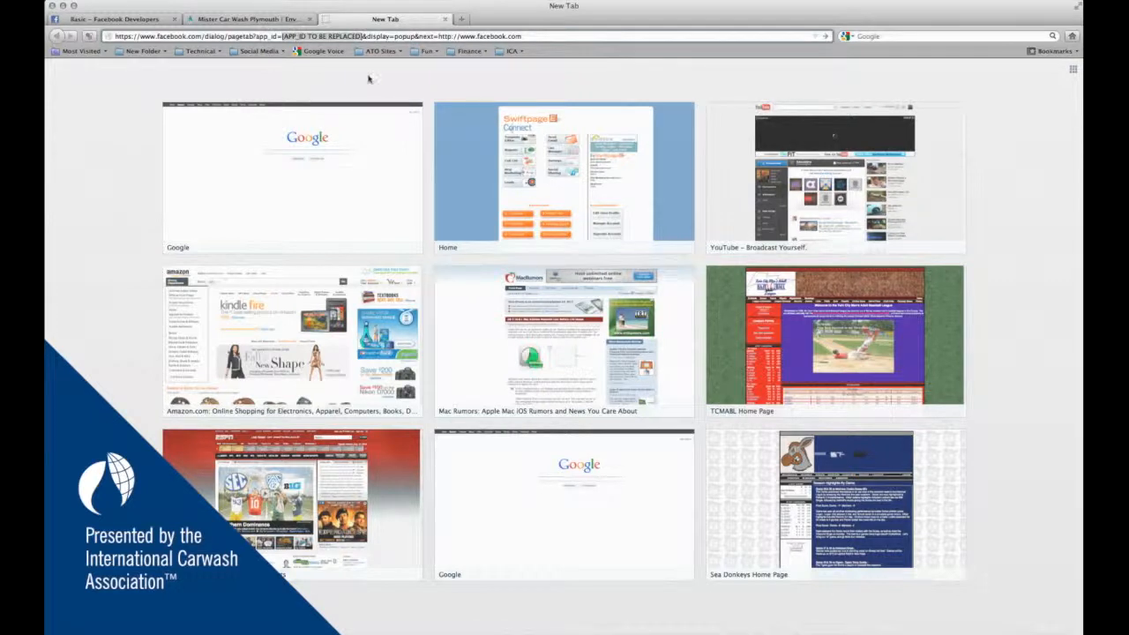
pyautogui.write('436597736391325')
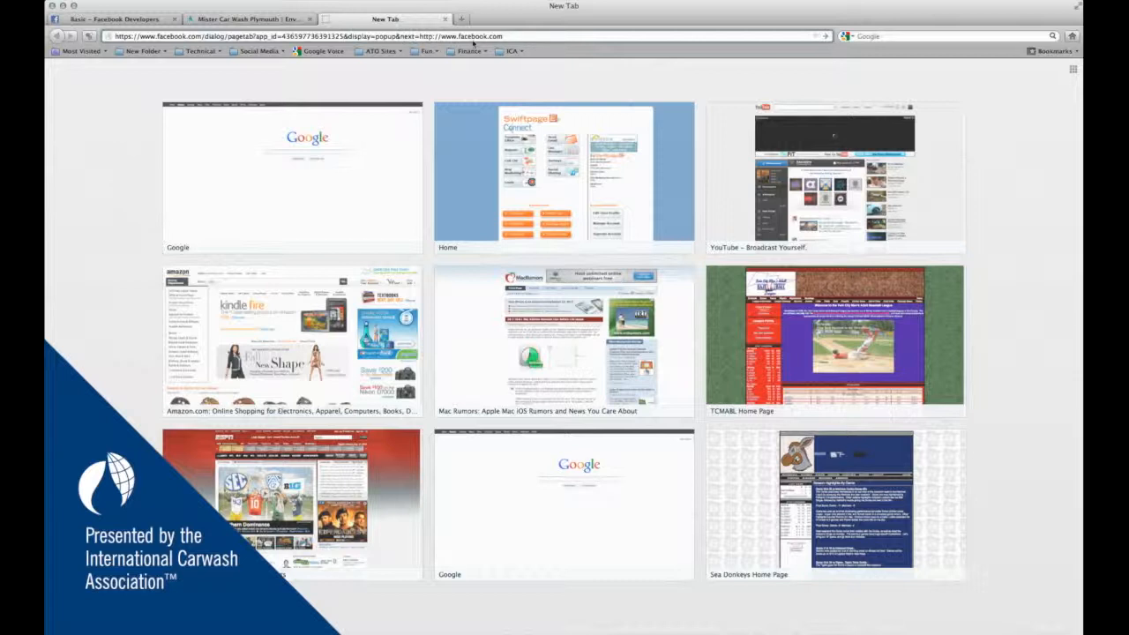
# - Load the pagetab dialog and add the app as a tab on the International Carwash Association page
pyautogui.click(512, 36)
pyautogui.press('Return')
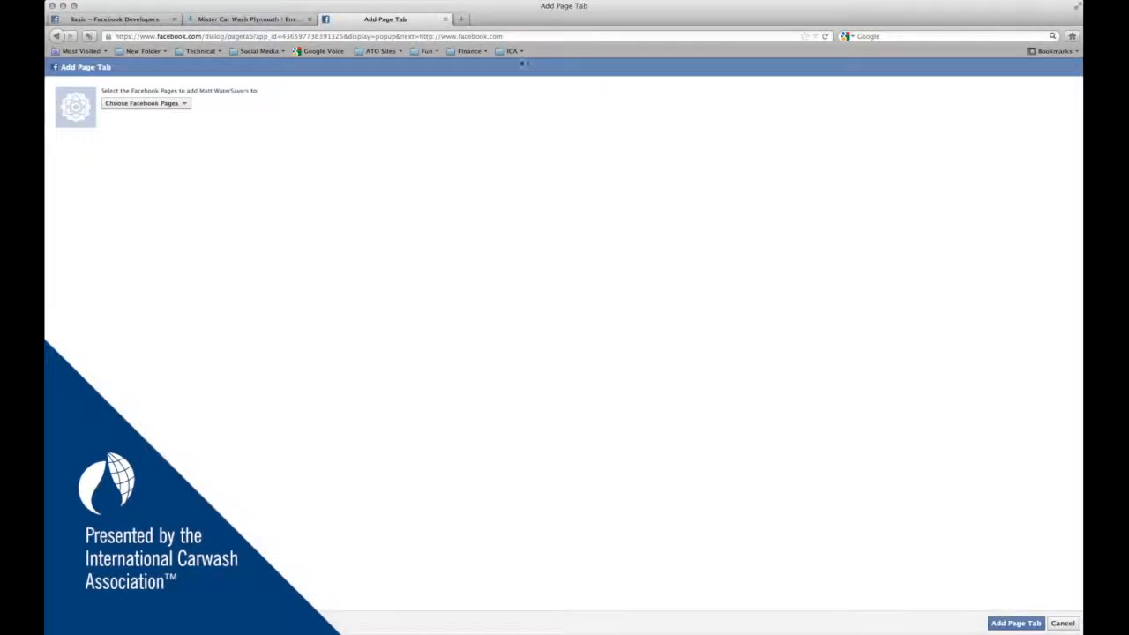
pyautogui.click(177, 106)
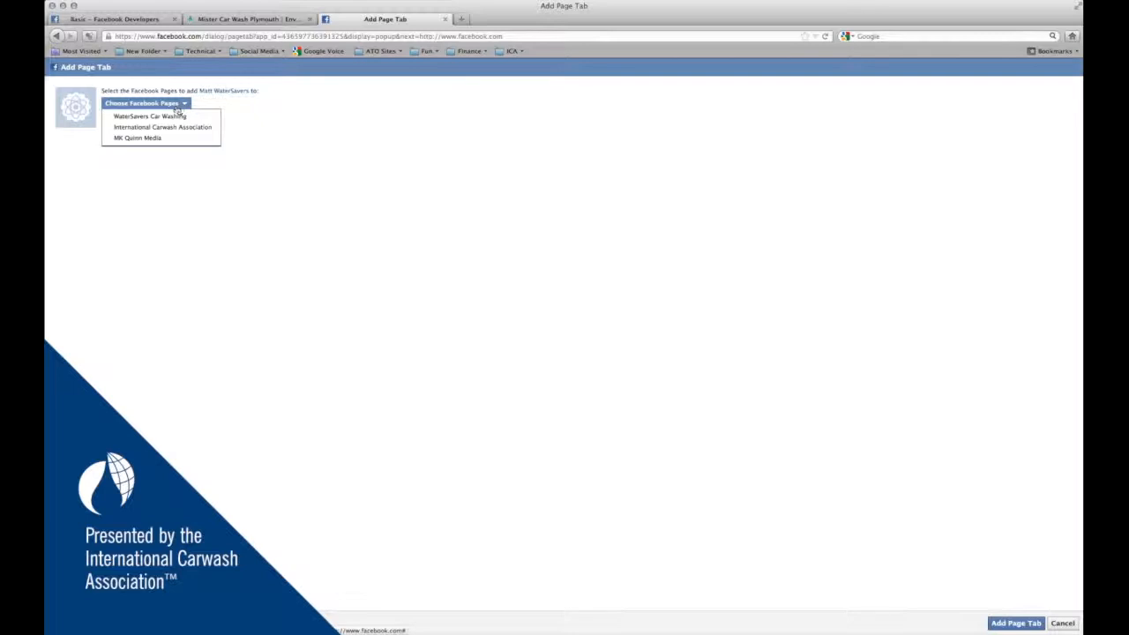
pyautogui.click(162, 129)
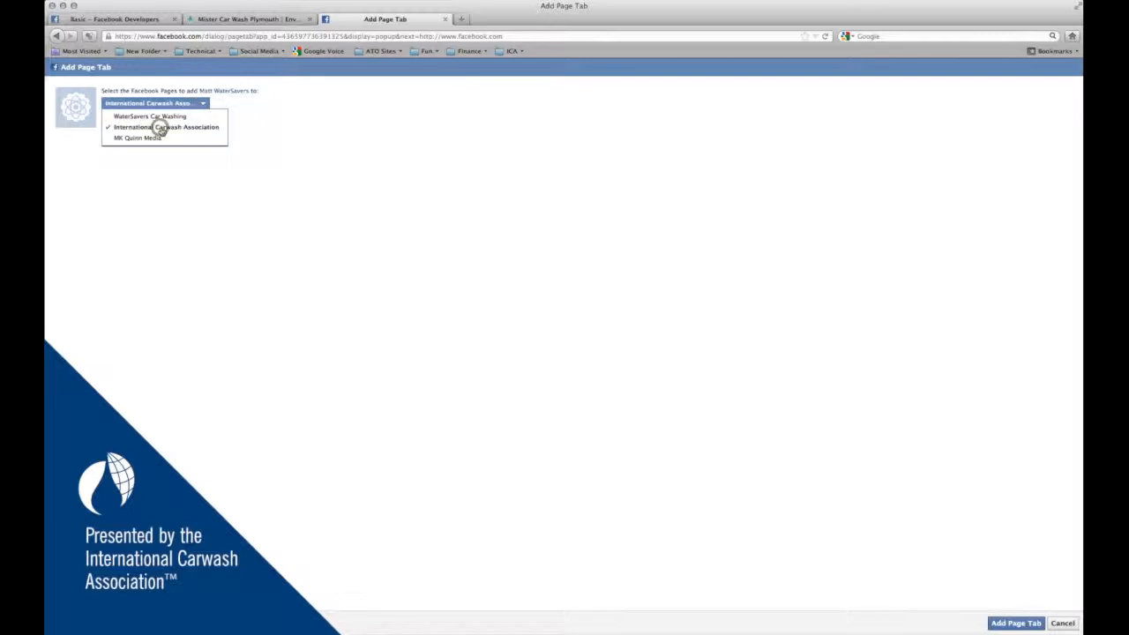
pyautogui.click(754, 335)
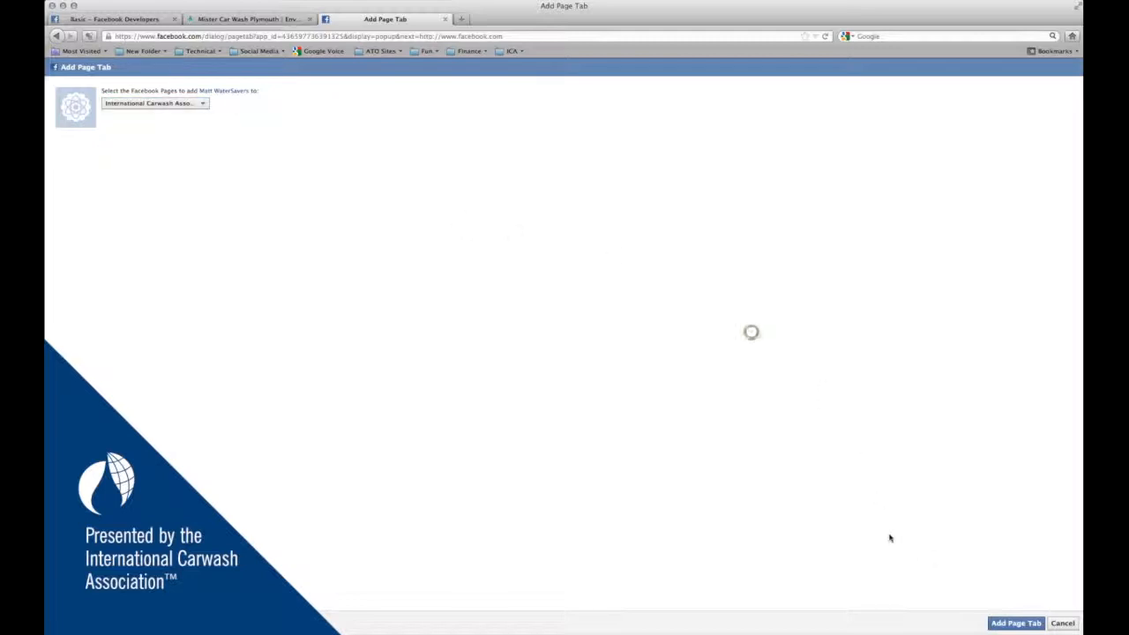
pyautogui.click(1023, 625)
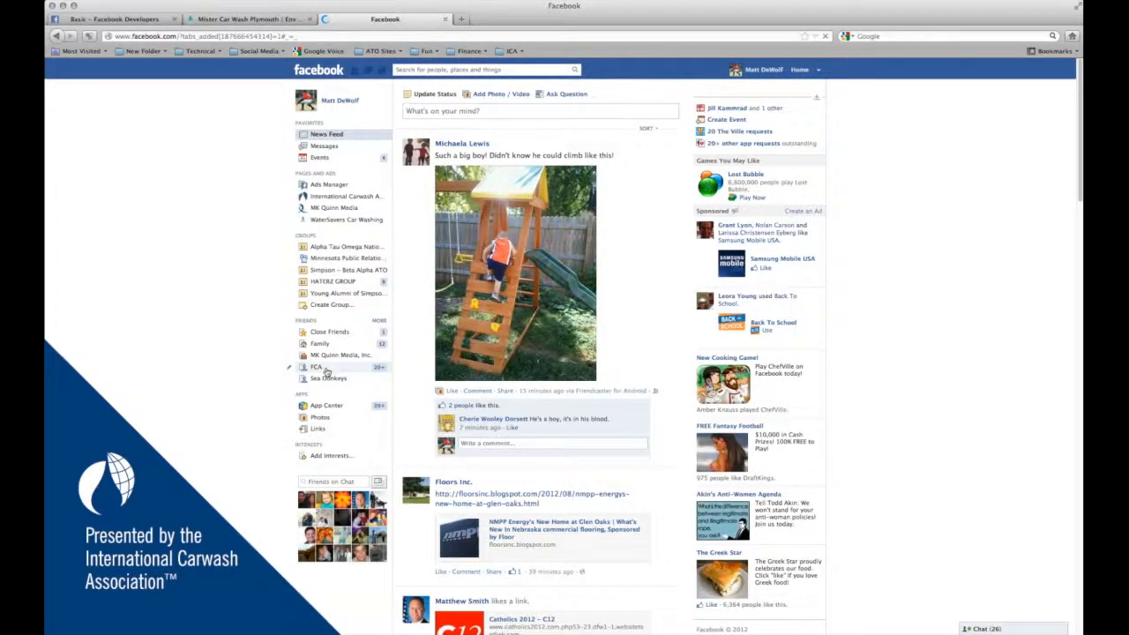
# - Open the WaterSavers tab on the International Carwash Association page and scroll through the Mister Car Wash - Plymouth content
pyautogui.click(335, 195)
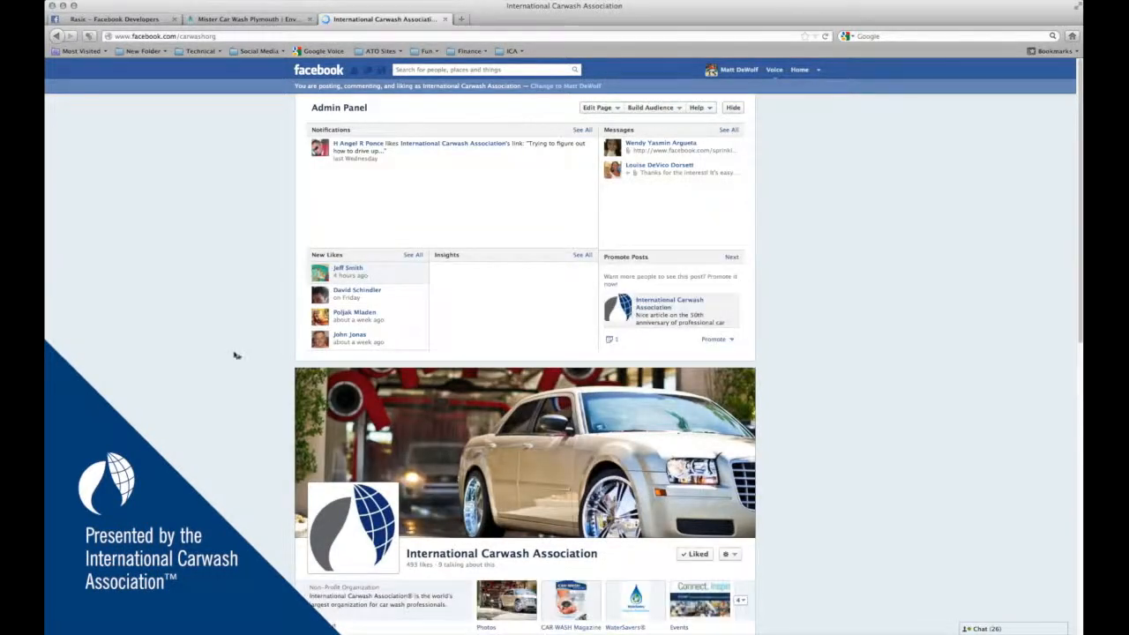
pyautogui.scroll(-2, 234, 353)
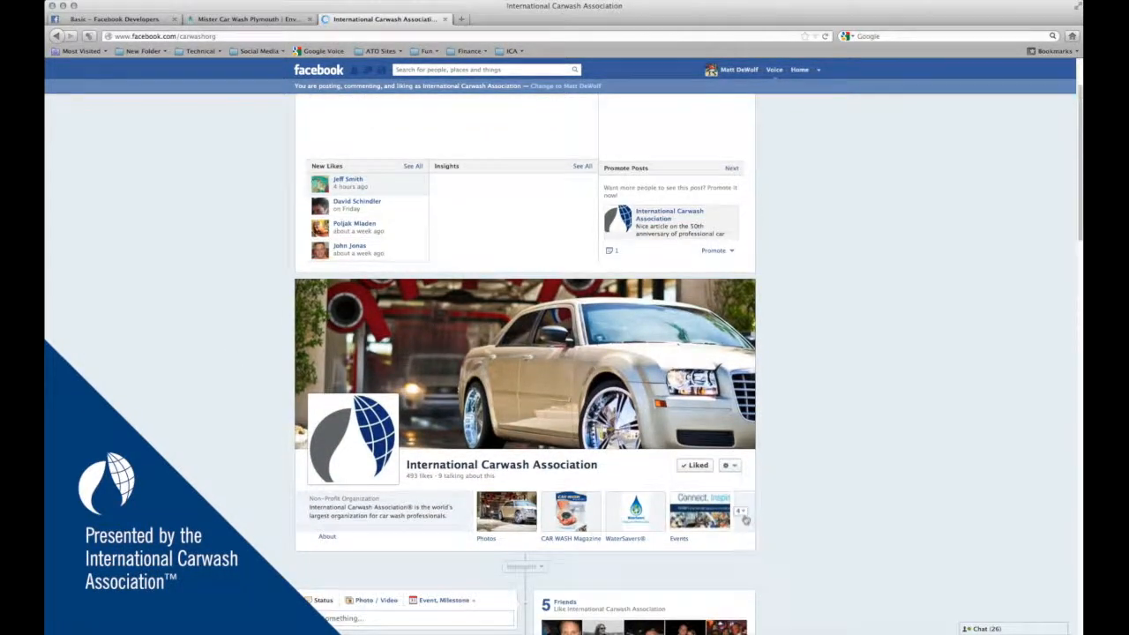
pyautogui.click(742, 511)
pyautogui.click(695, 580)
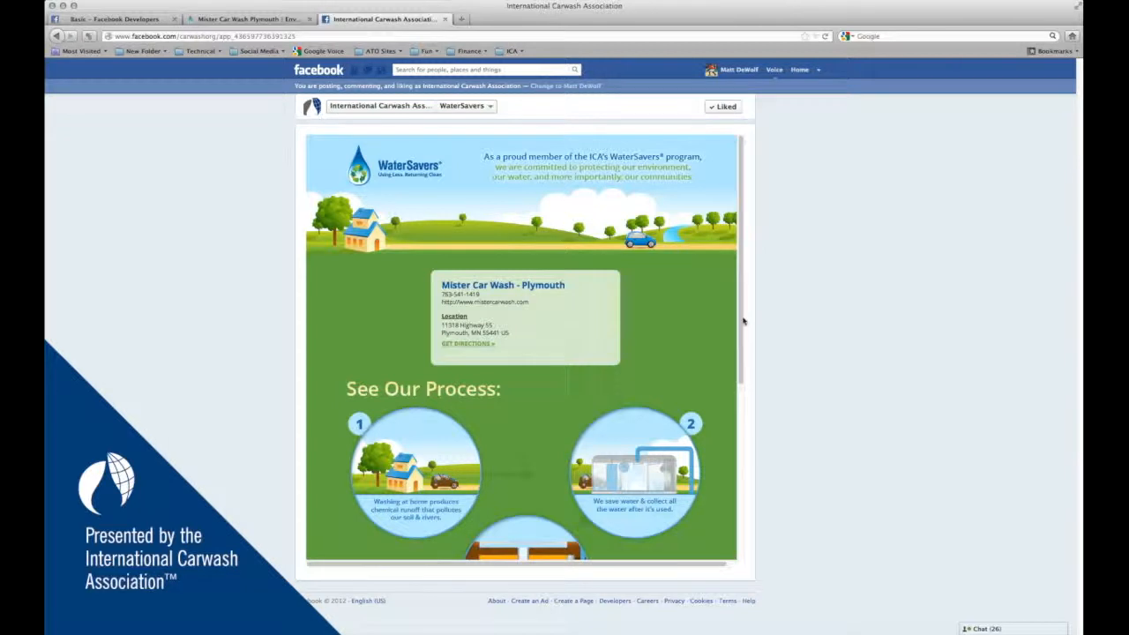
pyautogui.scroll(-5, 742, 323)
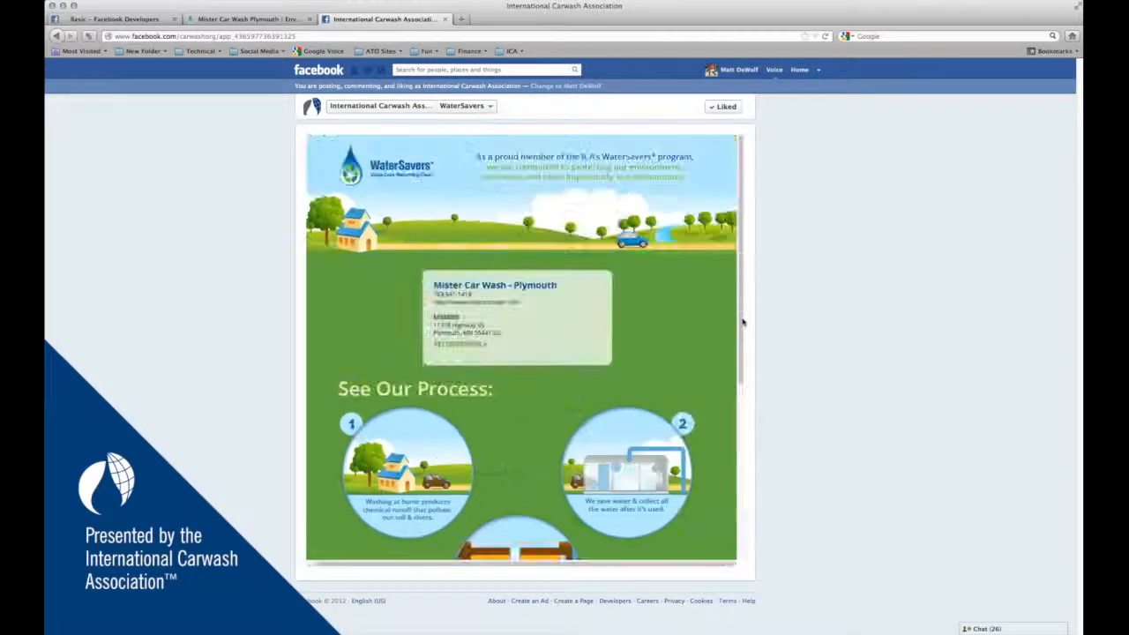
pyautogui.scroll(-5, 742, 322)
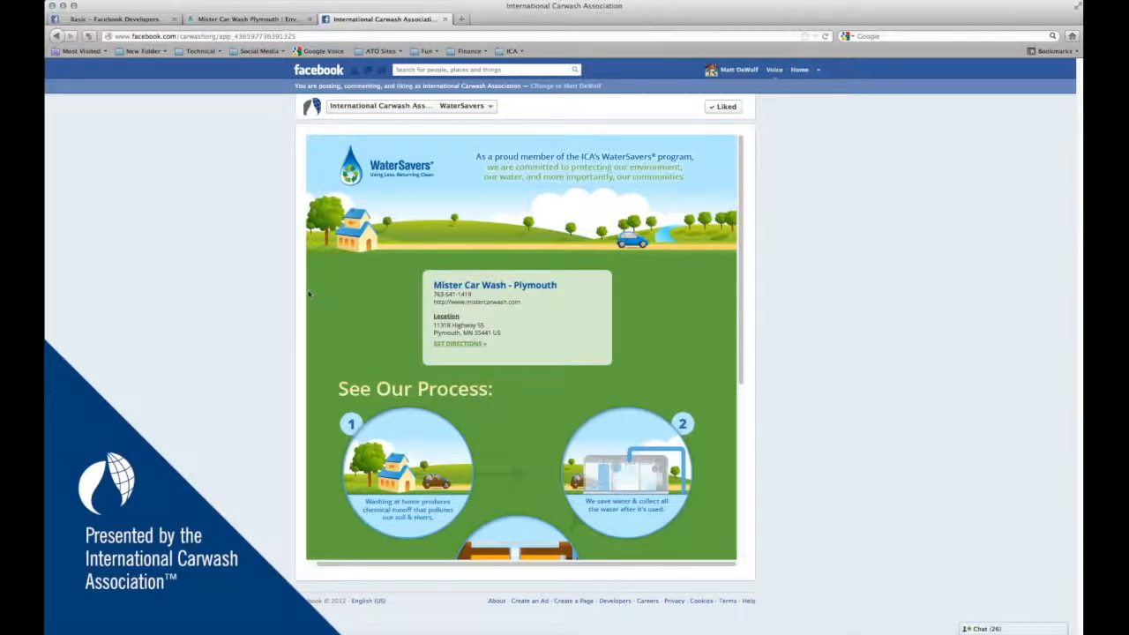
# - Disable Sandbox Mode in the WaterSavers app's Basic settings and save the changes
pyautogui.click(126, 20)
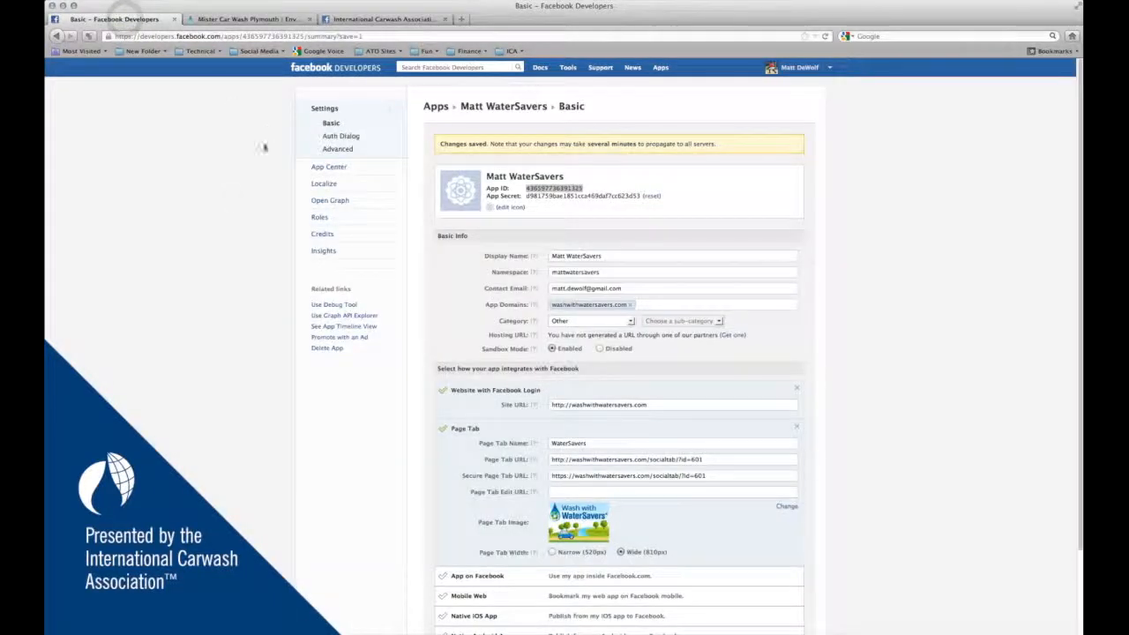
pyautogui.click(226, 219)
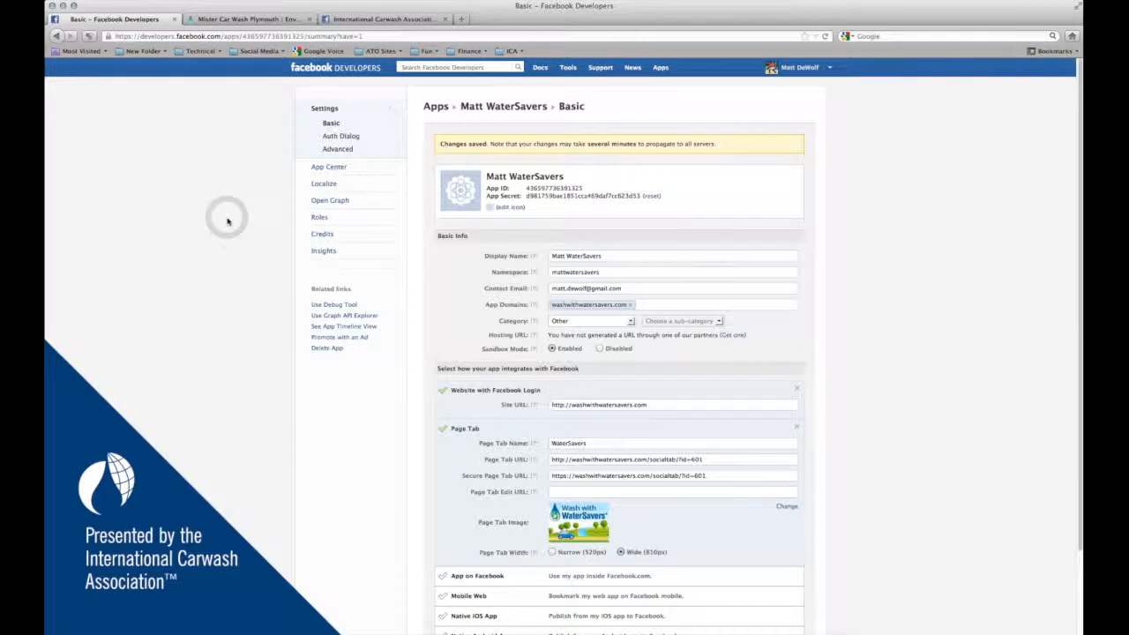
pyautogui.click(600, 347)
pyautogui.scroll(-2, 832, 412)
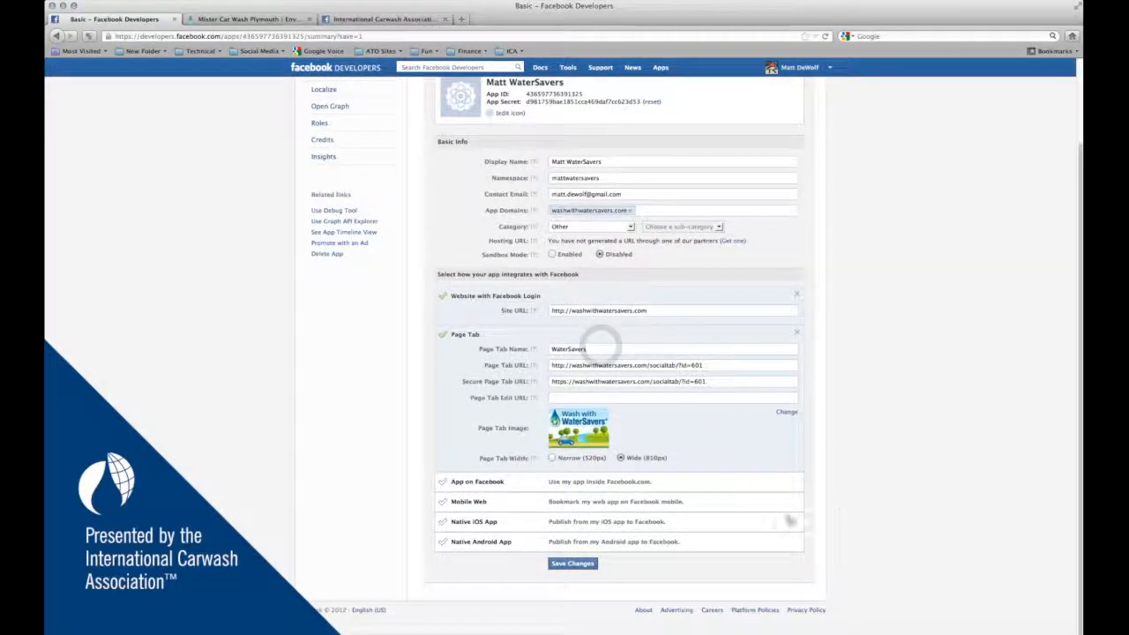
pyautogui.click(573, 564)
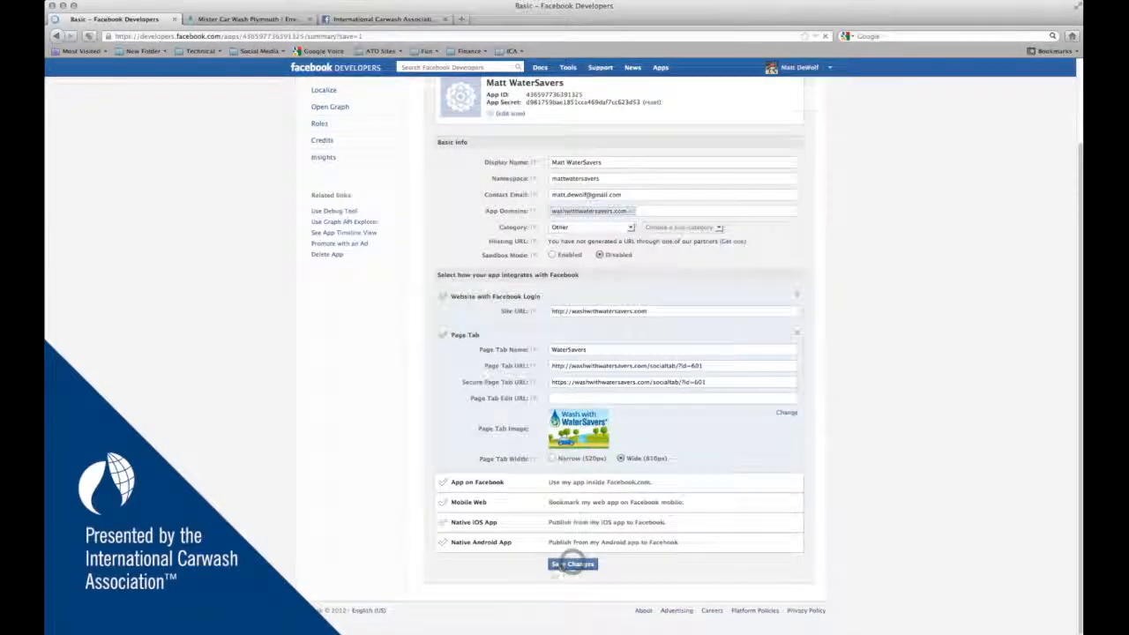